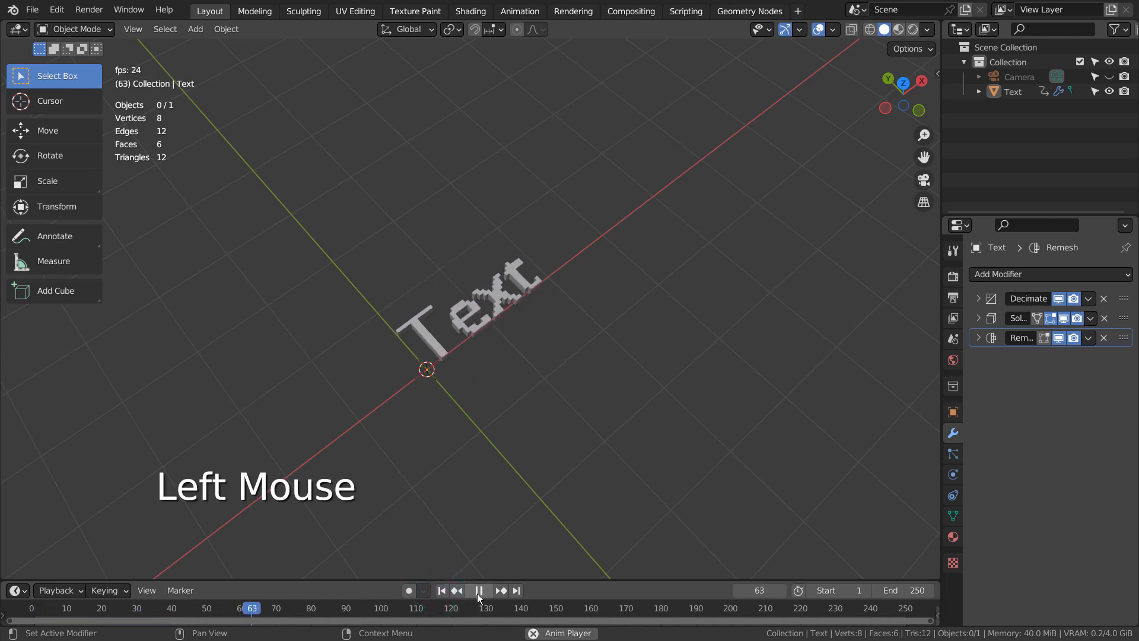
# - Stop the animation, return to frame 1 and select the Text object
pyautogui.press('space')
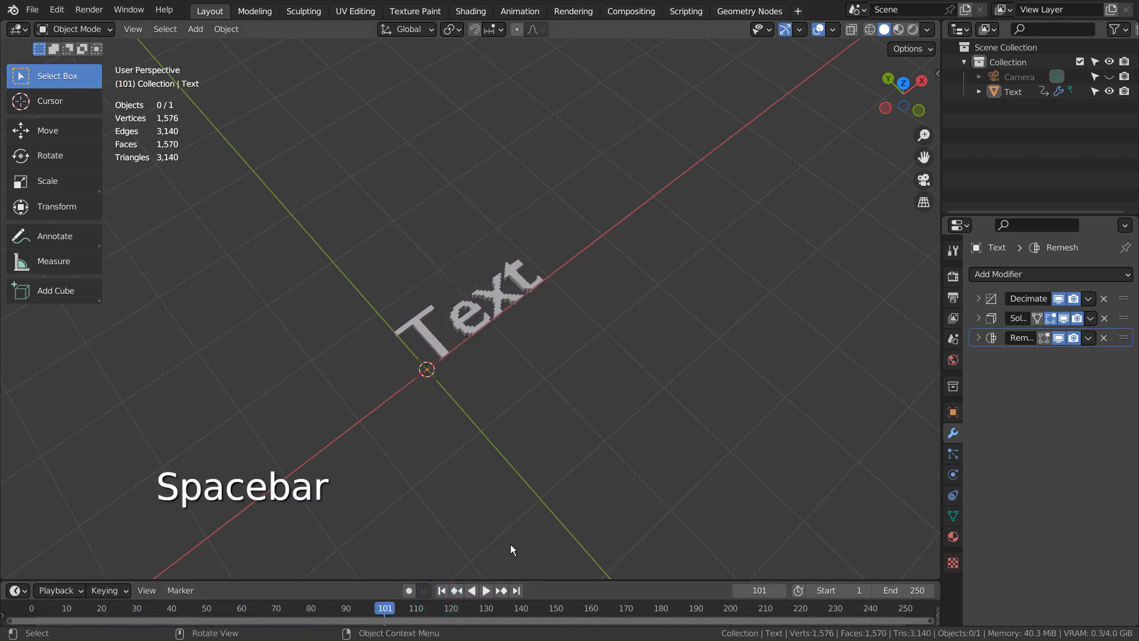
pyautogui.click(442, 590)
pyautogui.click(503, 328)
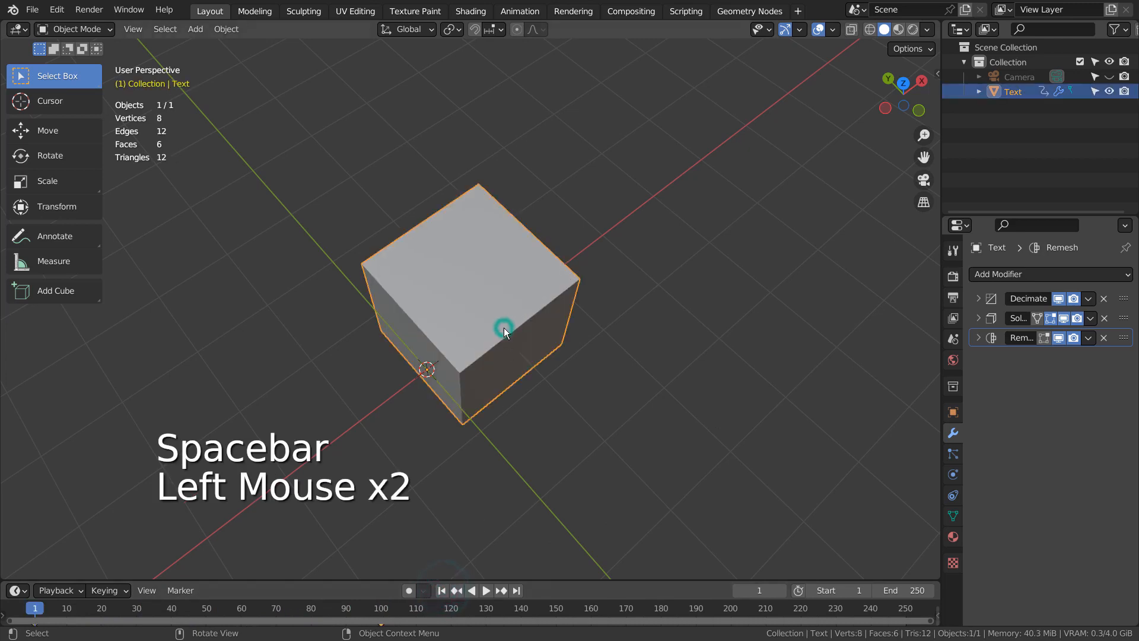
# - Disable the Decimate, Solidify and Remesh modifiers in the viewport so the Text object displays as its flat base mesh
pyautogui.click(1064, 318)
pyautogui.click(1058, 338)
pyautogui.moveTo(507, 311); pyautogui.dragTo(682, 384, button='middle')
pyautogui.scroll(4, 608, 284)
pyautogui.scroll(-2, 587, 332)
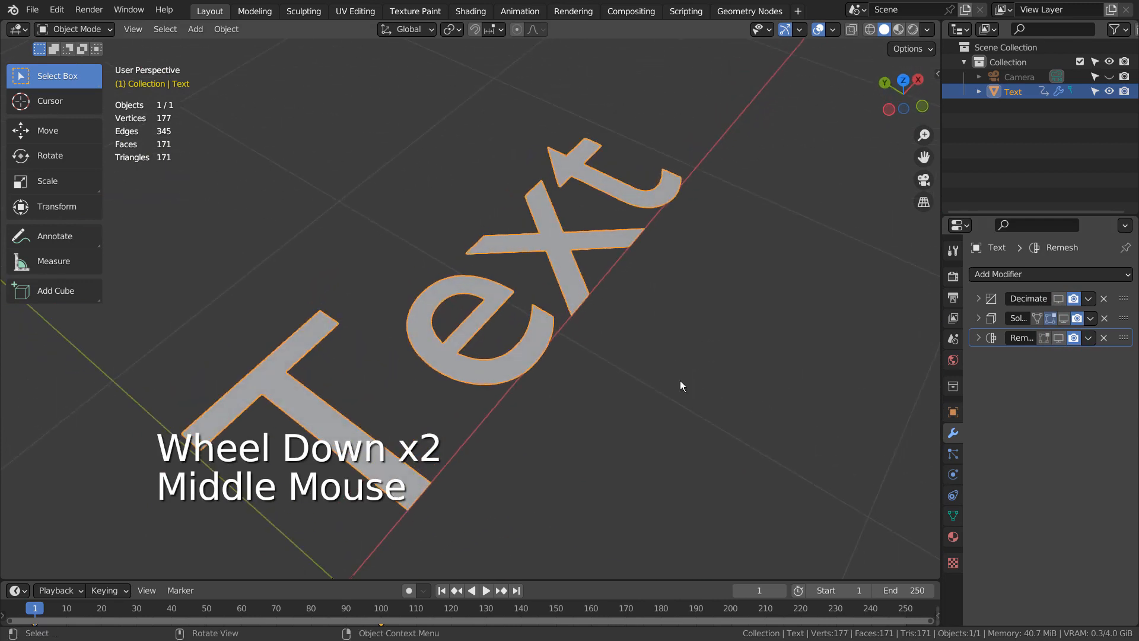
# - Expand the Decimate, Solidify and Remesh modifiers on the Text object and examine their settings in an enlarged properties view
pyautogui.click(978, 338)
pyautogui.click(979, 318)
pyautogui.click(978, 298)
pyautogui.hotkey('ctrl', 'space')
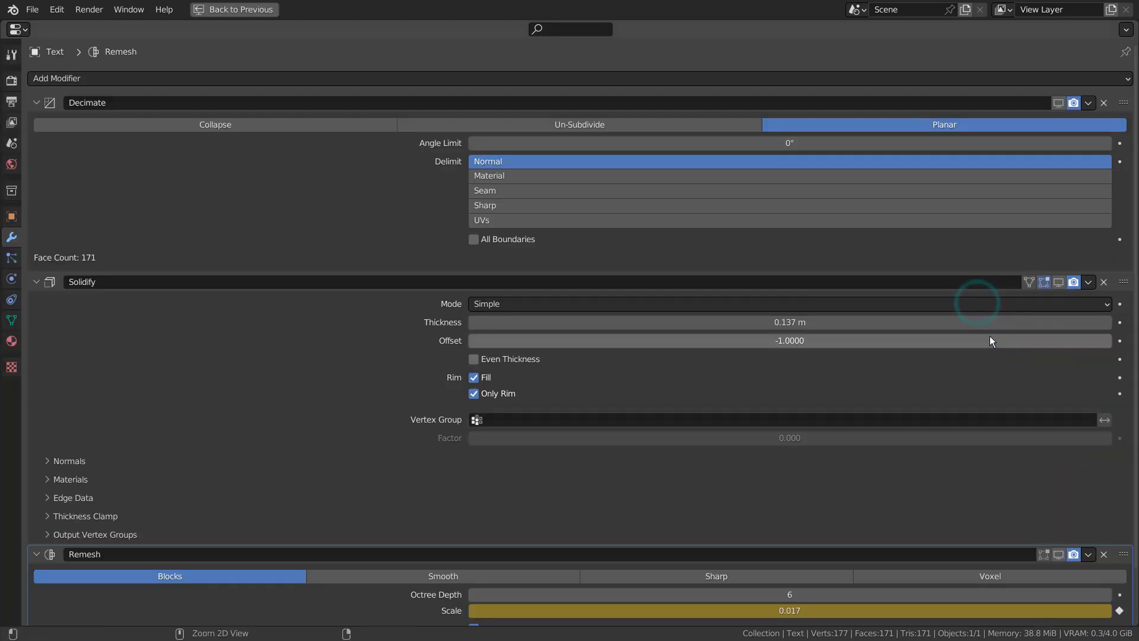
pyautogui.scroll(-1, 674, 378)
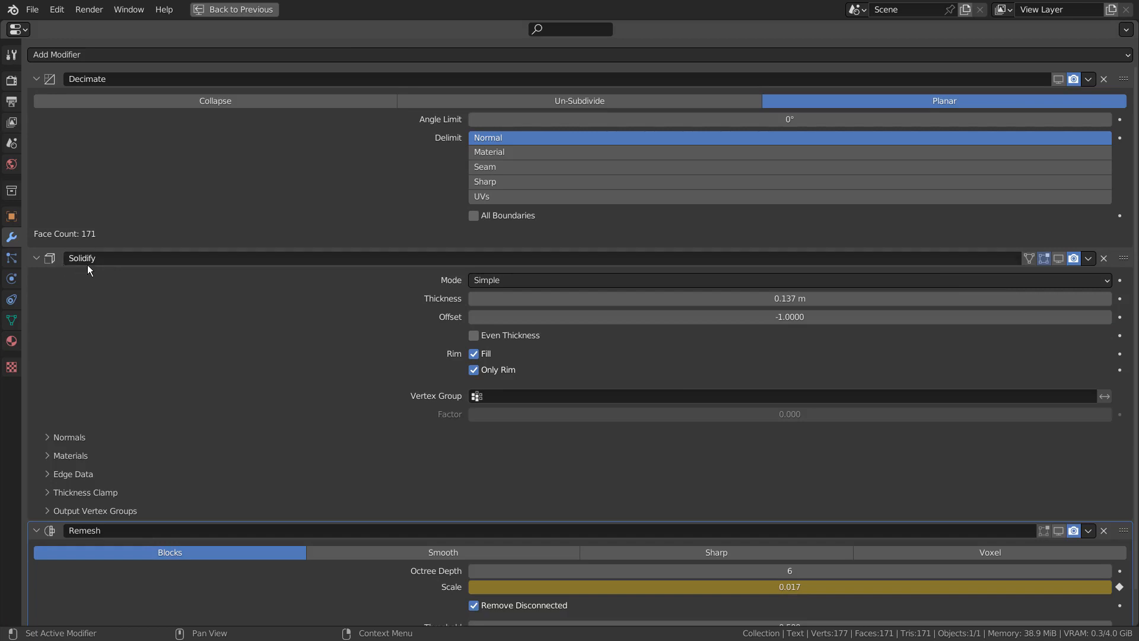
pyautogui.scroll(-2, 169, 349)
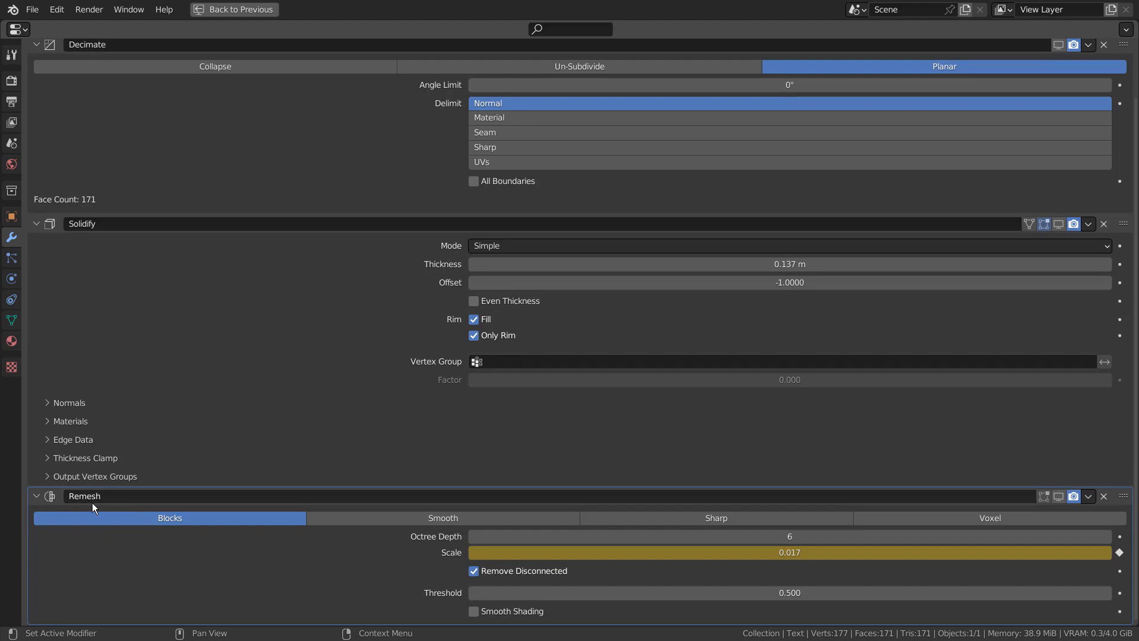
pyautogui.scroll(3, 340, 441)
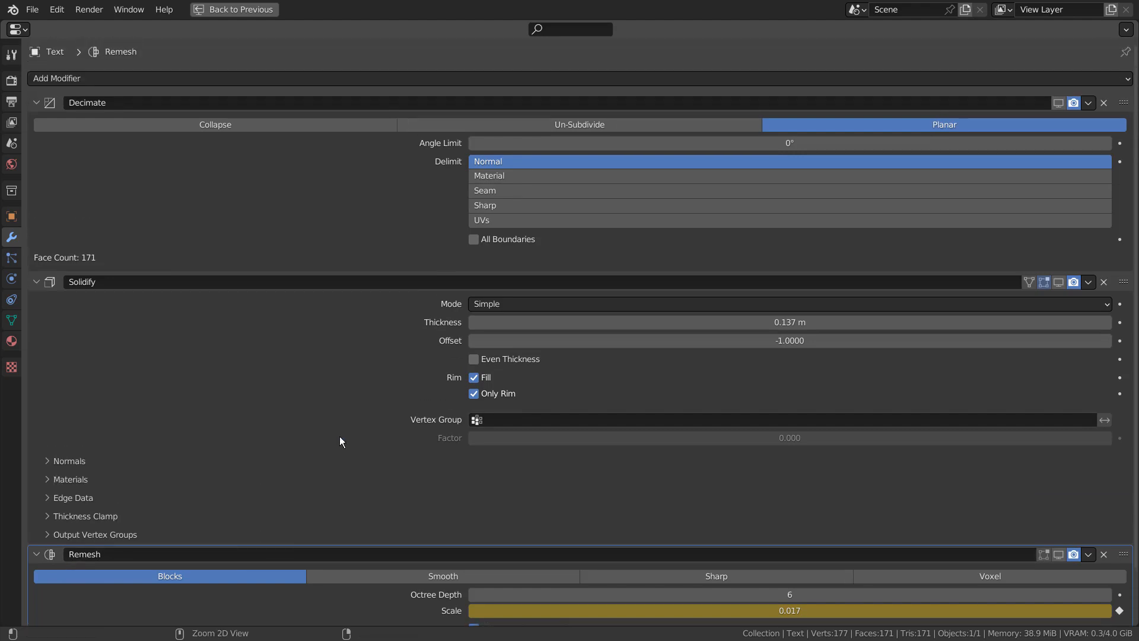
pyautogui.hotkey('ctrl', 'space')
pyautogui.scroll(-3, 1058, 467)
pyautogui.scroll(-4, 1059, 468)
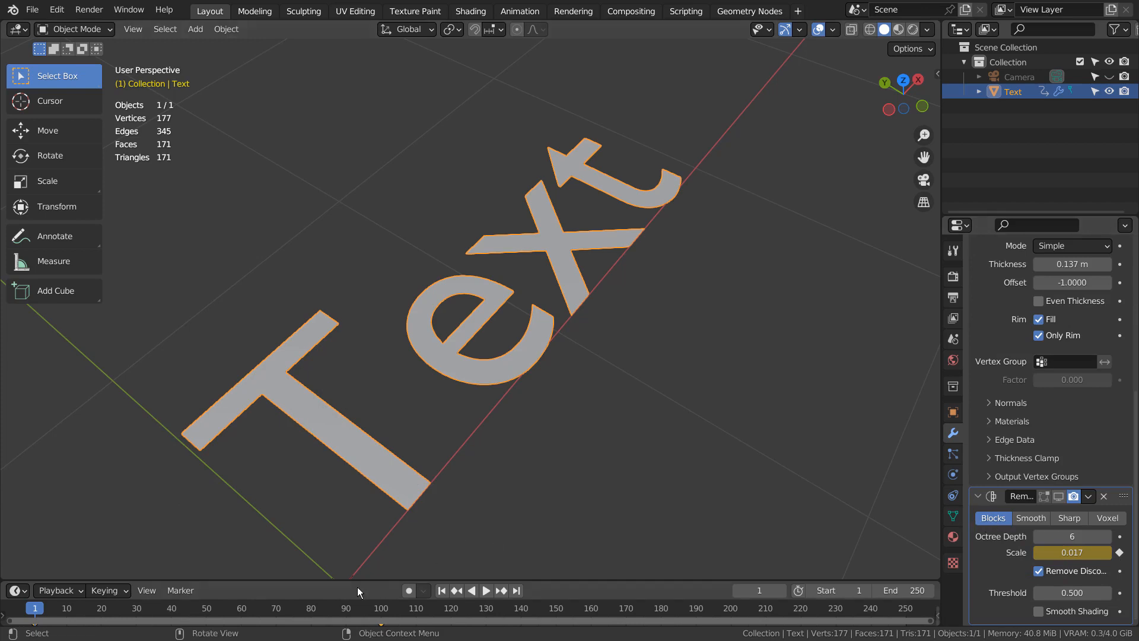
# - Set the timeline to frame 0 and enable the Decimate modifier's viewport display
pyautogui.moveTo(36, 607)
pyautogui.mouseDown()
pyautogui.moveTo(100, 607)
pyautogui.moveTo(32, 606)
pyautogui.mouseUp()
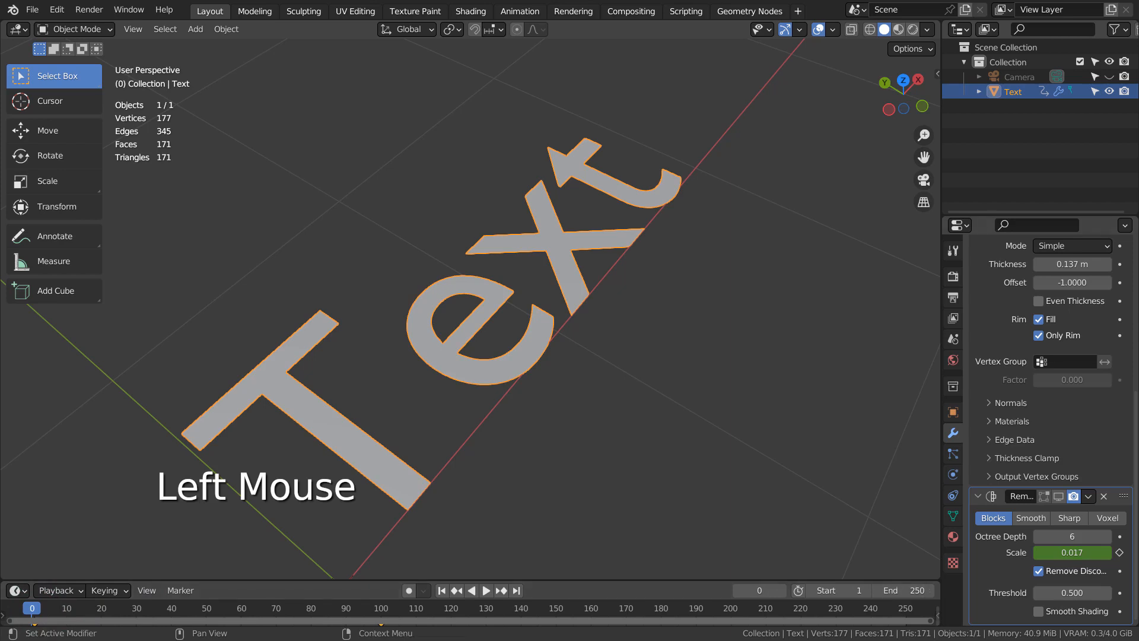
pyautogui.scroll(2, 1064, 400)
pyautogui.scroll(4, 1064, 405)
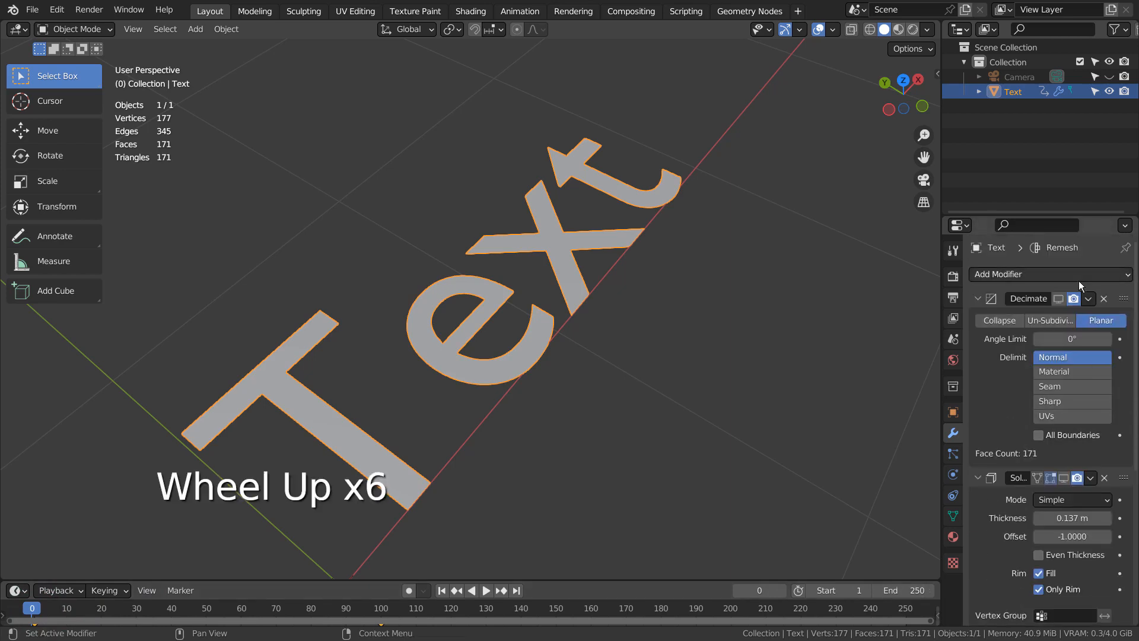
pyautogui.click(1059, 299)
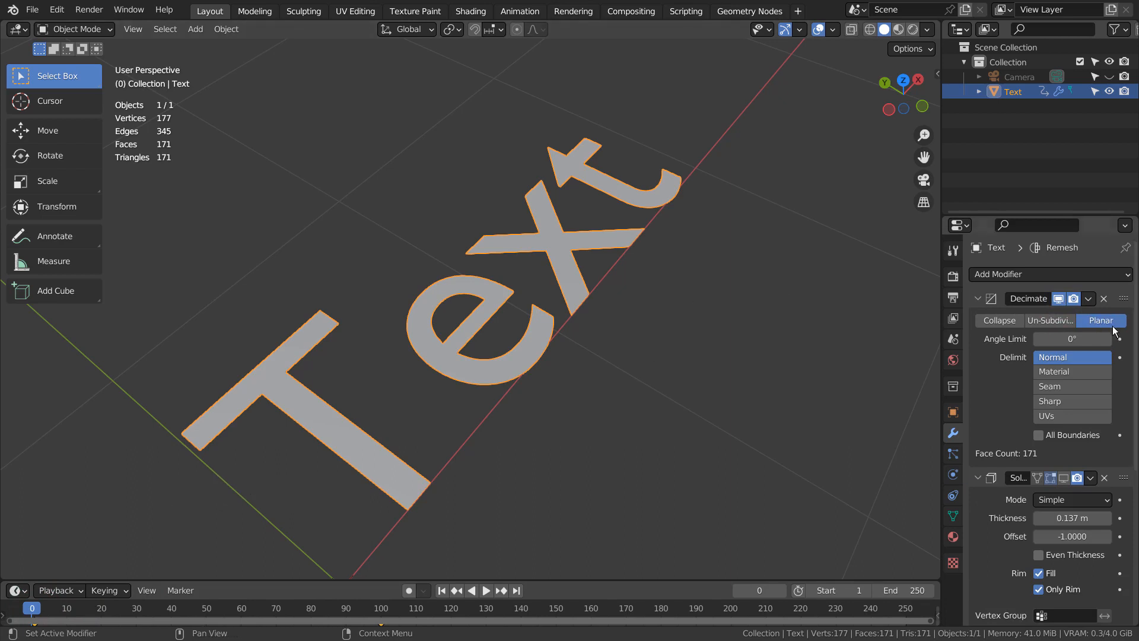
# - Enable the Solidify modifier in the viewport and compare the thickened text with Decimate toggled off and on
pyautogui.scroll(-5, 1086, 355)
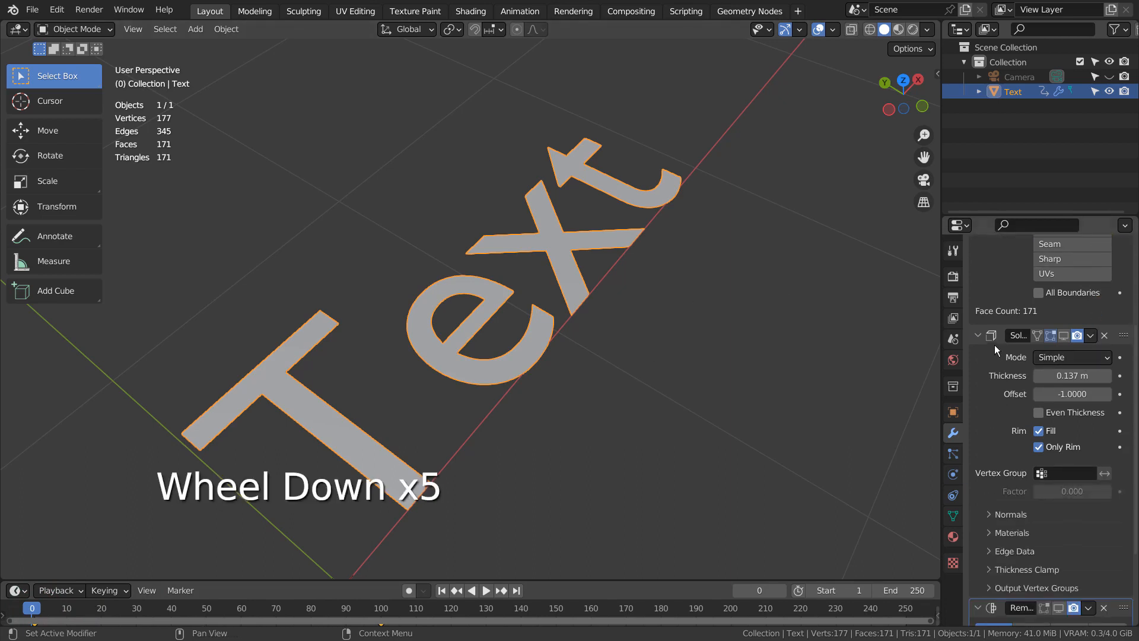
pyautogui.click(1063, 335)
pyautogui.moveTo(628, 355); pyautogui.dragTo(671, 311, button='middle')
pyautogui.scroll(4, 1074, 302)
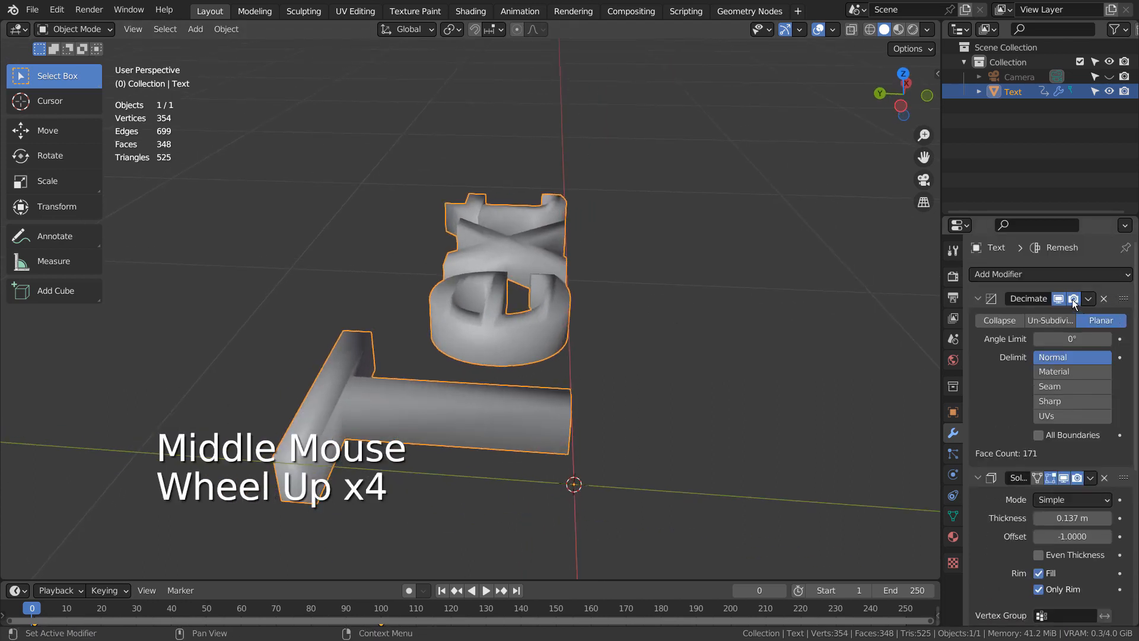
pyautogui.click(1060, 296)
pyautogui.click(1060, 296)
# - Enable the Remesh modifier in the viewport and scrub the animation of its scale to frame 26
pyautogui.scroll(-4, 1048, 385)
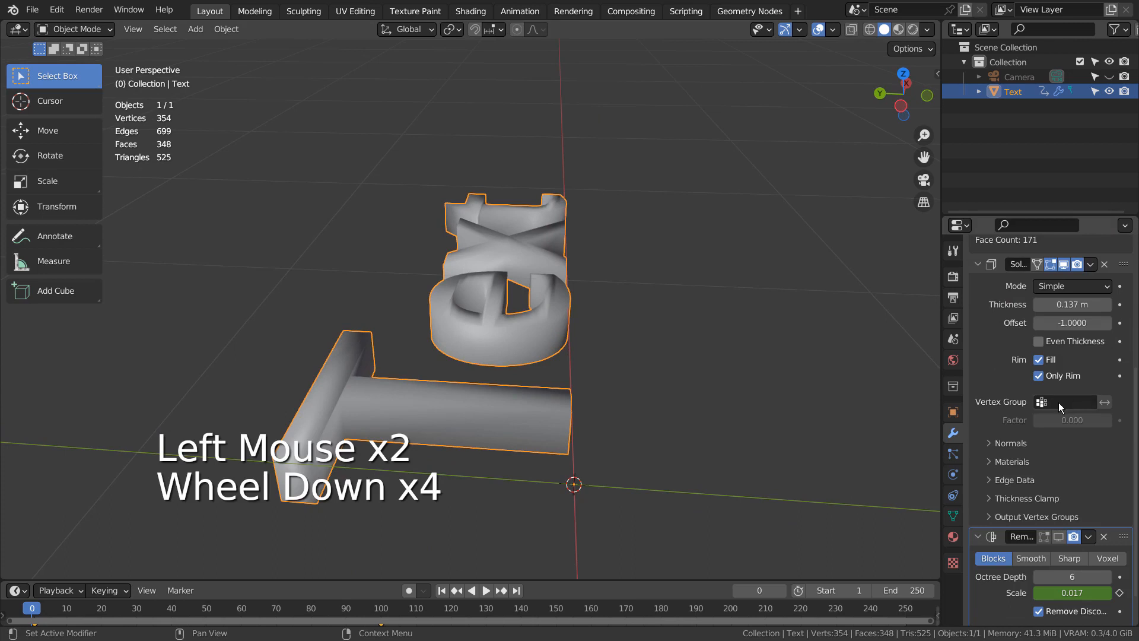
pyautogui.scroll(-3, 1041, 414)
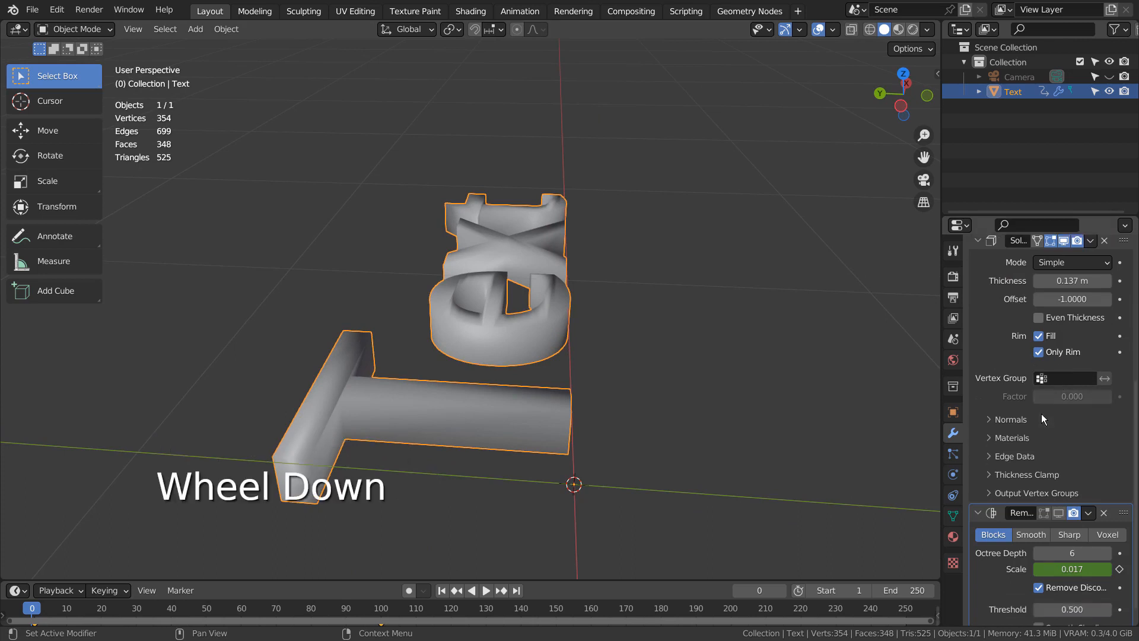
pyautogui.click(1060, 495)
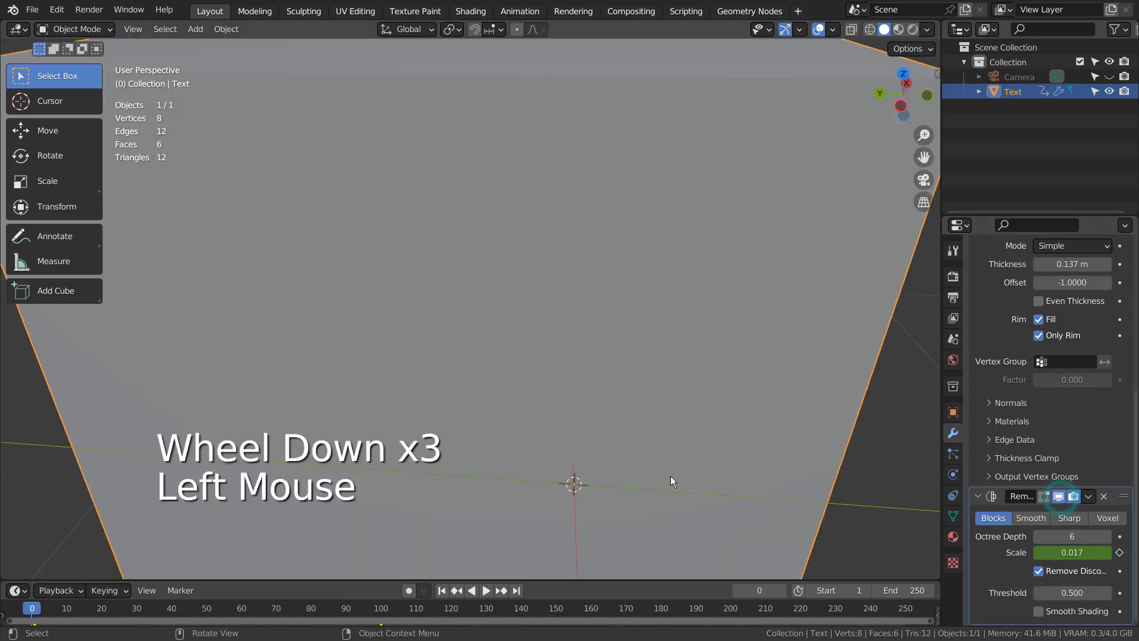
pyautogui.scroll(-2, 659, 476)
pyautogui.moveTo(652, 476)
pyautogui.mouseDown(button='middle')
pyautogui.moveTo(711, 478)
pyautogui.moveTo(617, 479)
pyautogui.moveTo(639, 480)
pyautogui.mouseUp(button='middle')
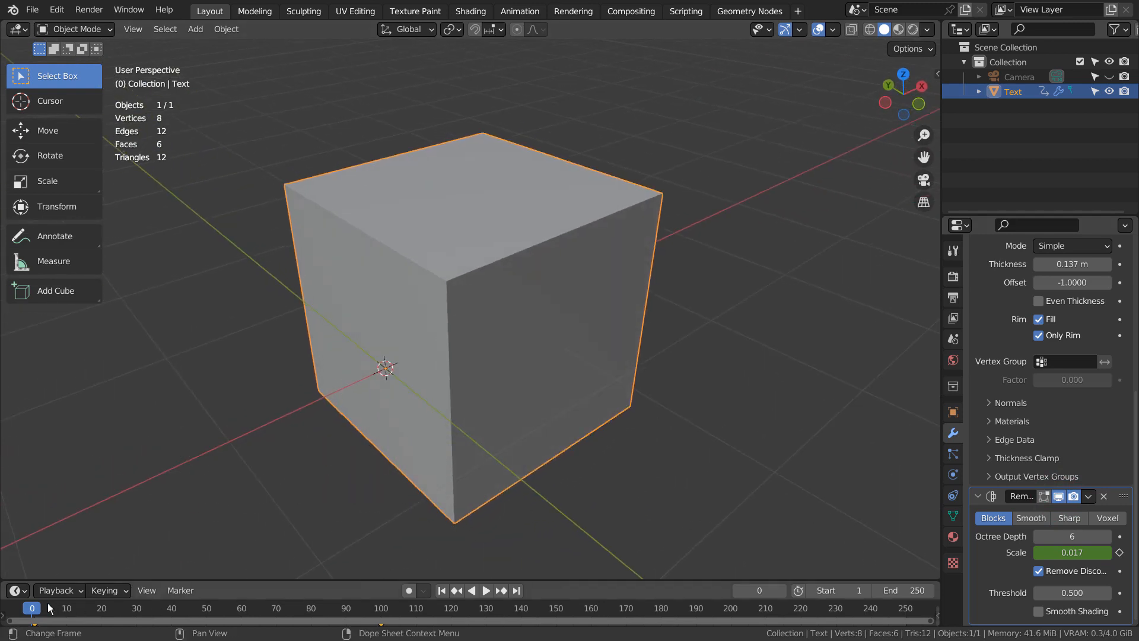
pyautogui.moveTo(37, 608); pyautogui.dragTo(123, 608)
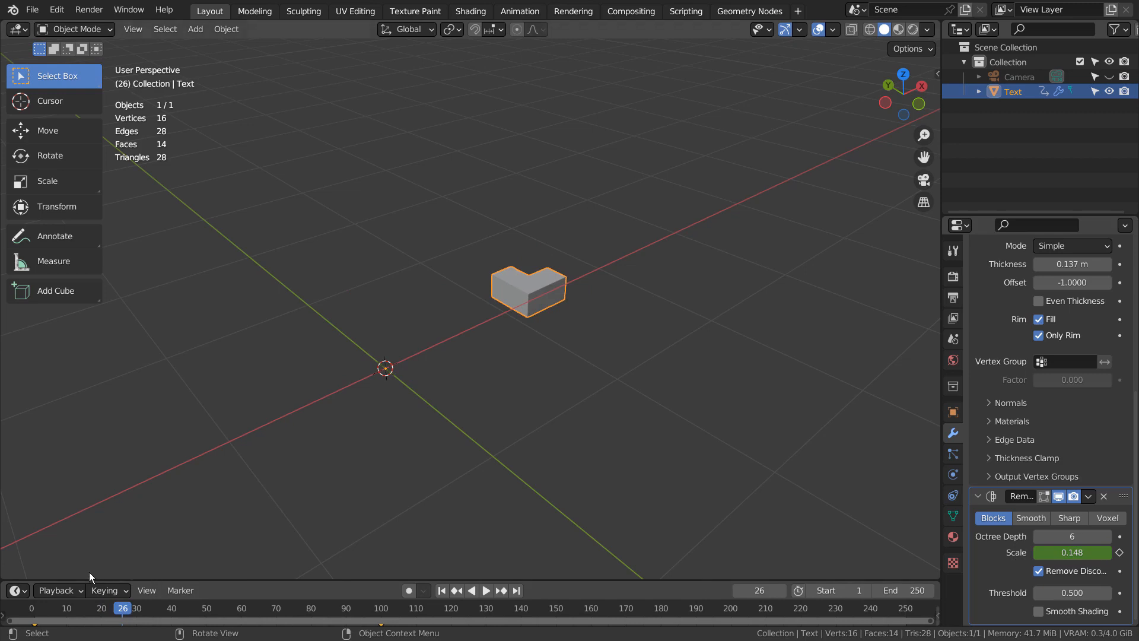
pyautogui.moveTo(121, 611)
pyautogui.mouseDown()
pyautogui.moveTo(239, 605)
pyautogui.moveTo(76, 617)
pyautogui.moveTo(321, 602)
pyautogui.moveTo(123, 623)
pyautogui.mouseUp()
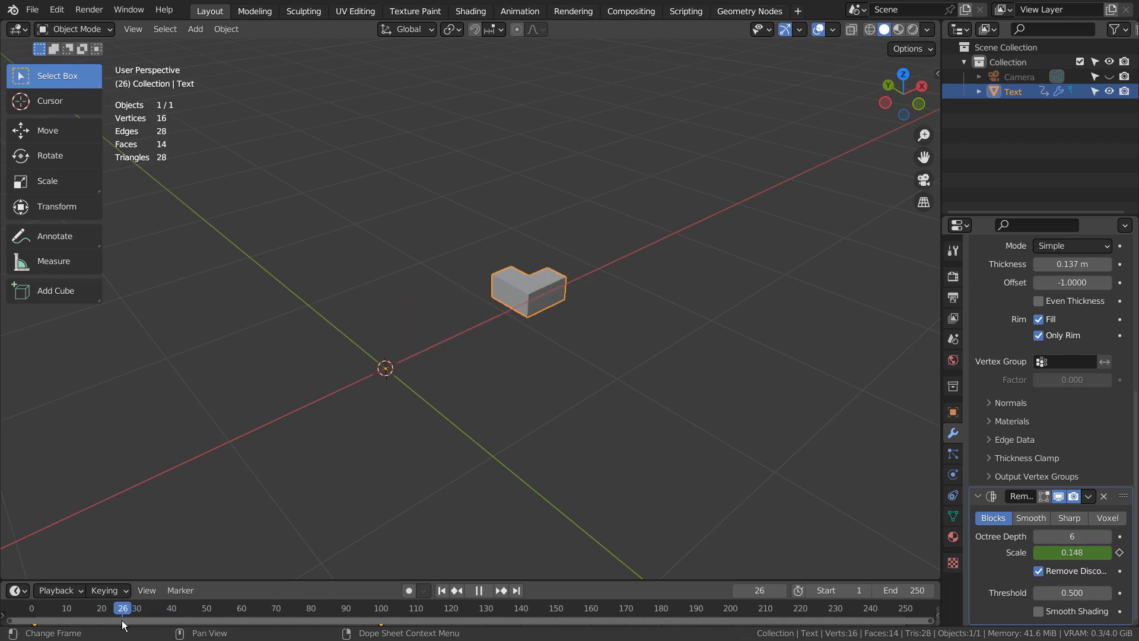
# - Collapse the Decimate and Solidify modifier settings, keeping only the Remesh settings expanded
pyautogui.scroll(6, 976, 412)
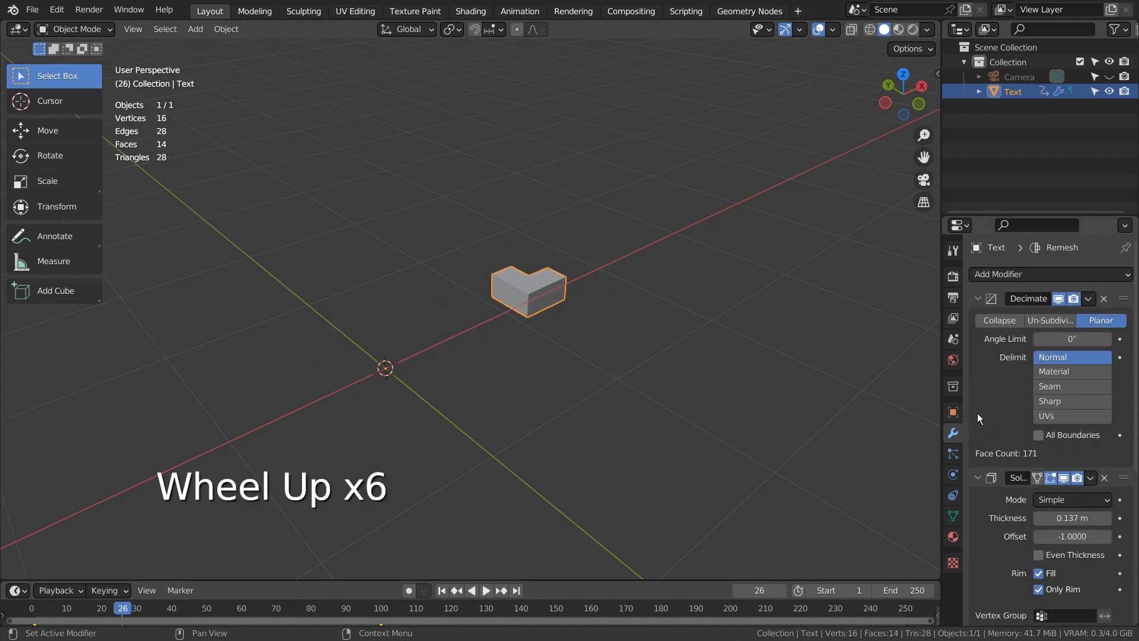
pyautogui.click(979, 299)
pyautogui.click(981, 318)
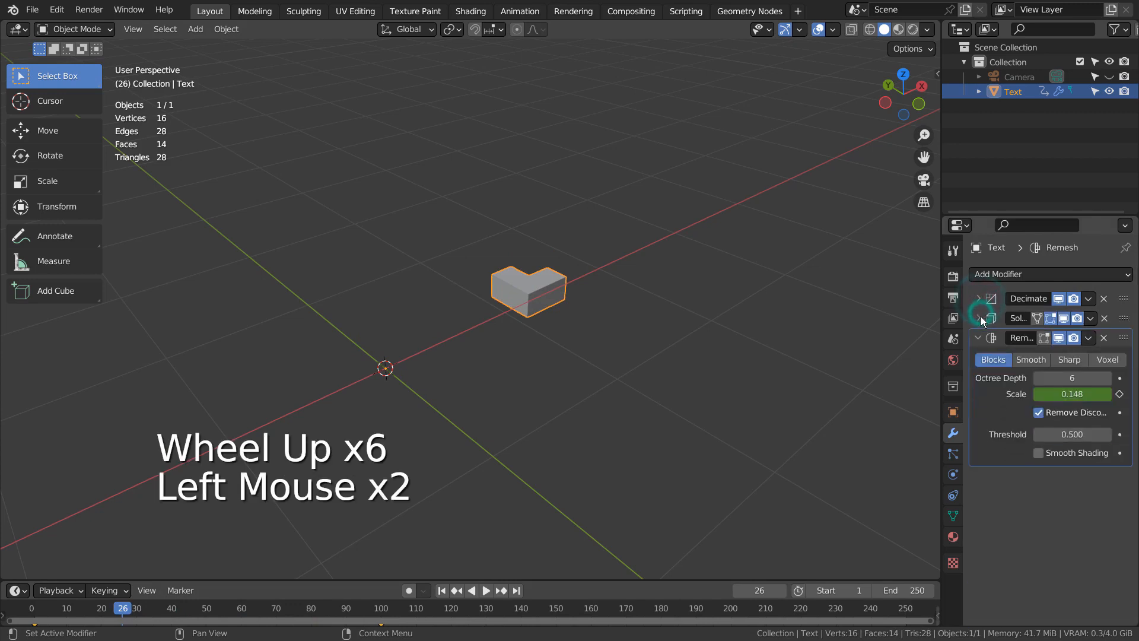
# - Preview the text with Remesh disabled, and with Remesh enabled but Solidify disabled, scrubbing the timeline back to frame 0
pyautogui.click(1059, 341)
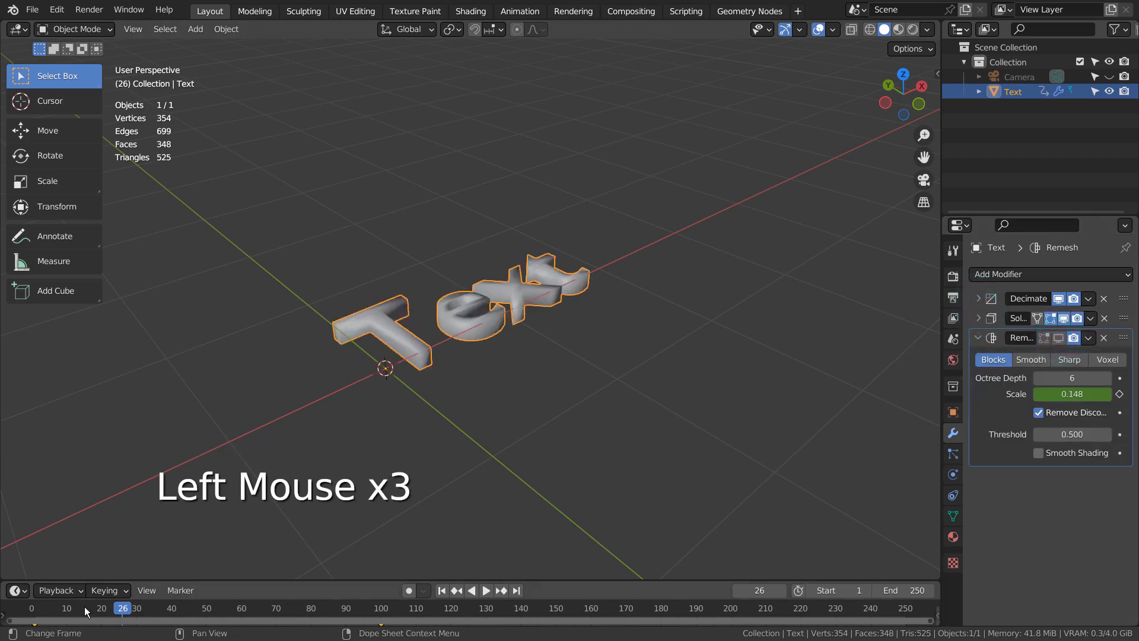
pyautogui.moveTo(120, 608); pyautogui.dragTo(29, 609)
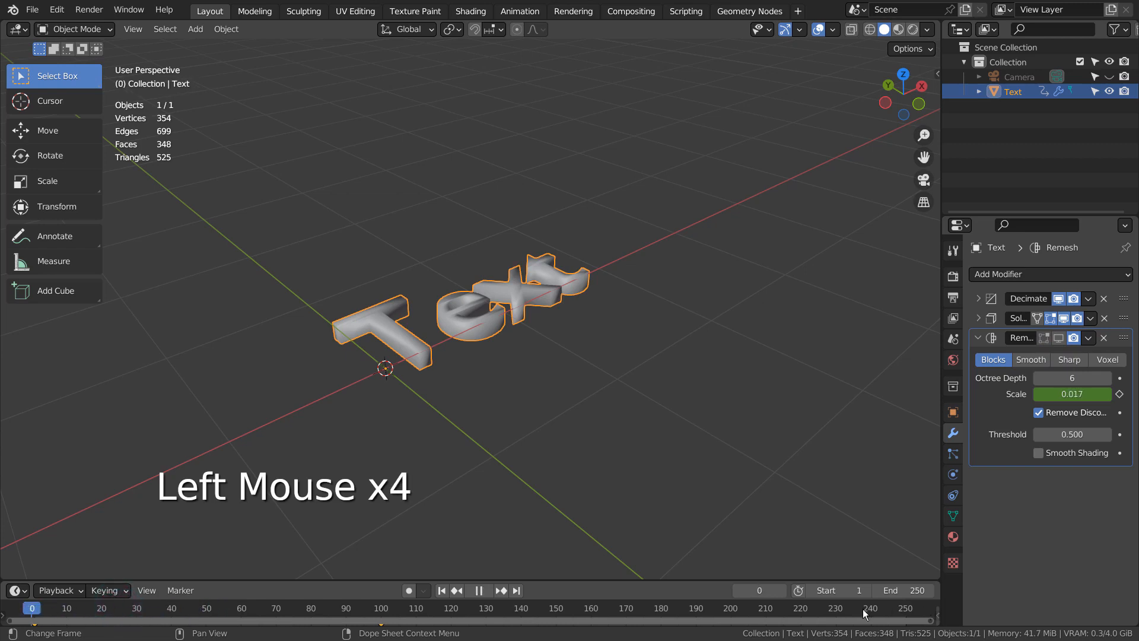
pyautogui.click(1058, 337)
pyautogui.click(1064, 317)
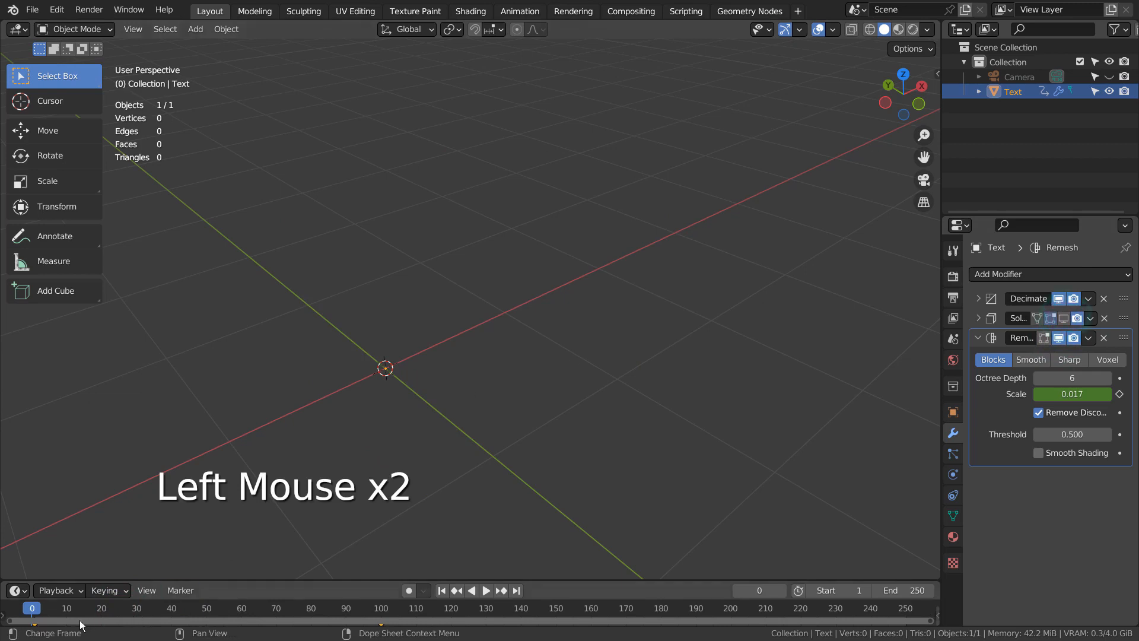
pyautogui.moveTo(26, 609)
pyautogui.mouseDown()
pyautogui.moveTo(304, 608)
pyautogui.moveTo(30, 608)
pyautogui.mouseUp()
# - Enable Solidify and disable Decimate in the viewport, and scrub through the animation, ending at frame 0
pyautogui.click(1064, 315)
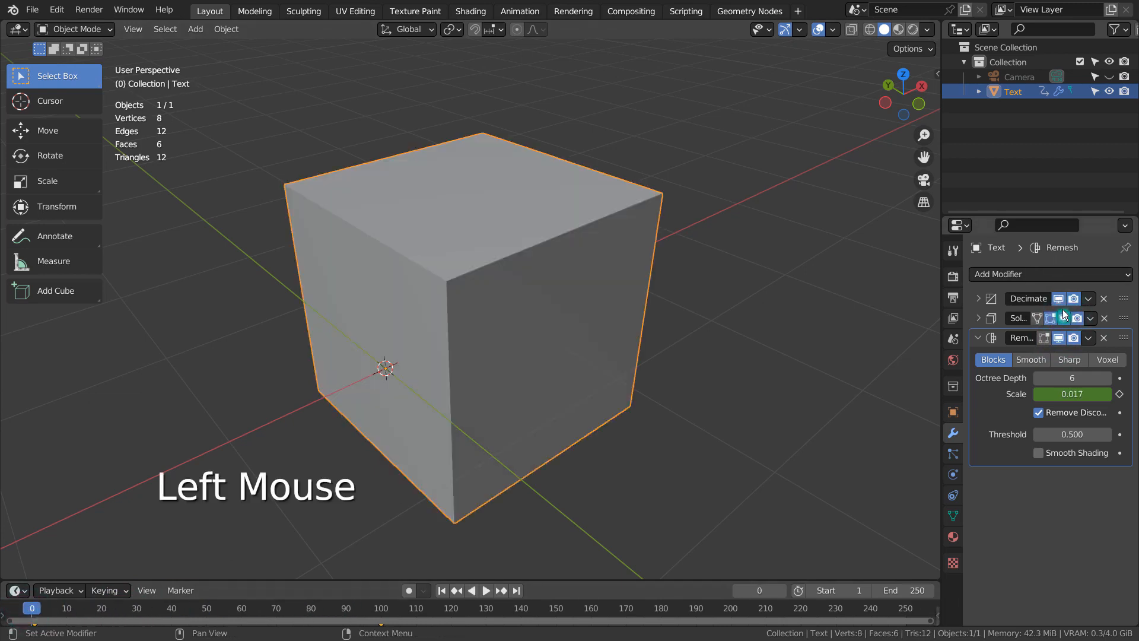
pyautogui.click(1060, 298)
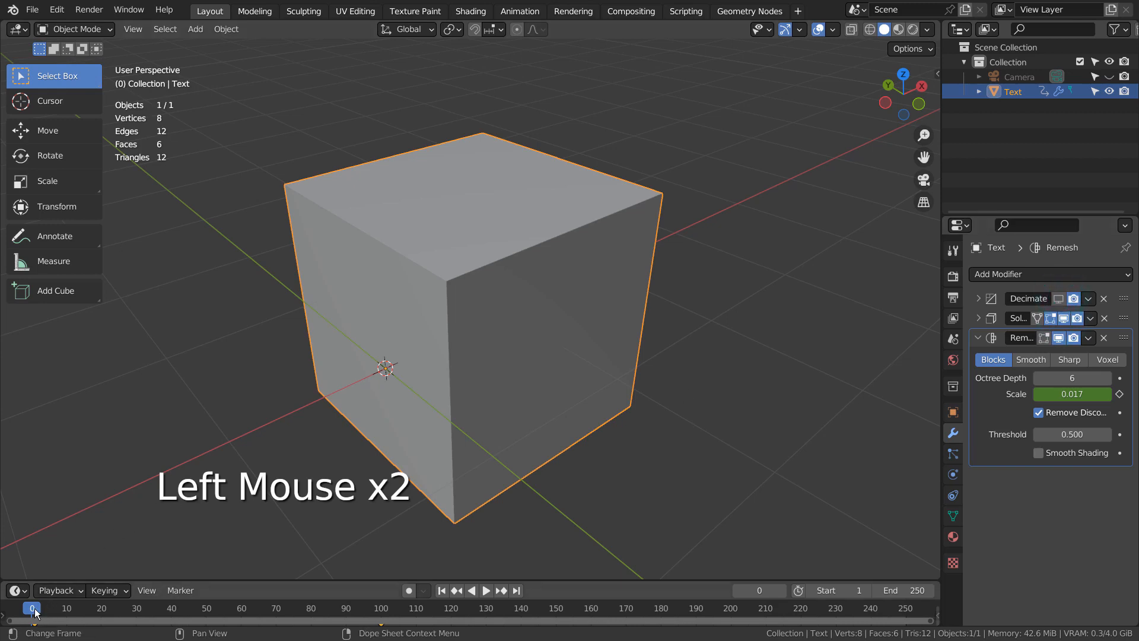
pyautogui.moveTo(48, 608); pyautogui.dragTo(27, 624)
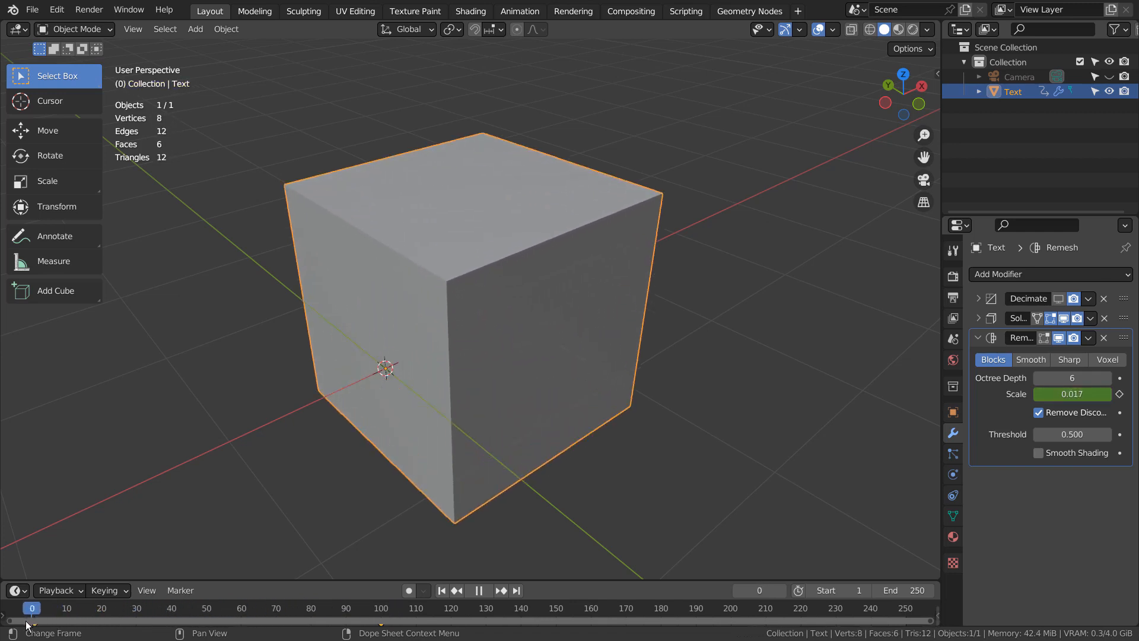
# - Disable the Solidify and Remesh modifiers in the viewport to display the flat text mesh
pyautogui.click(1062, 319)
pyautogui.doubleClick(1011, 98)
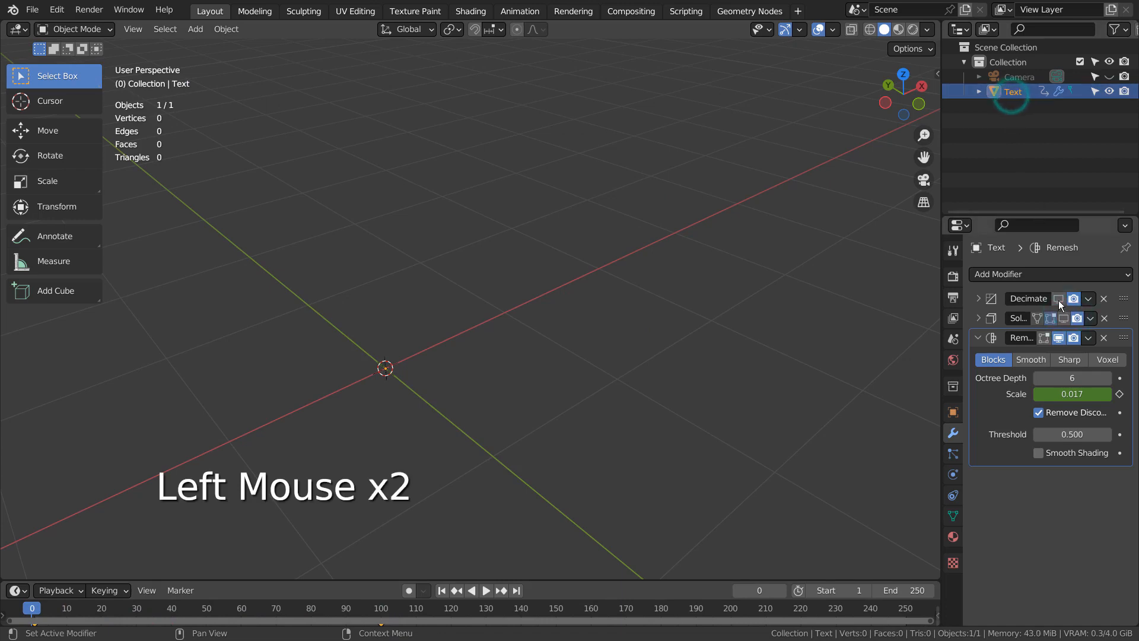
pyautogui.click(1059, 338)
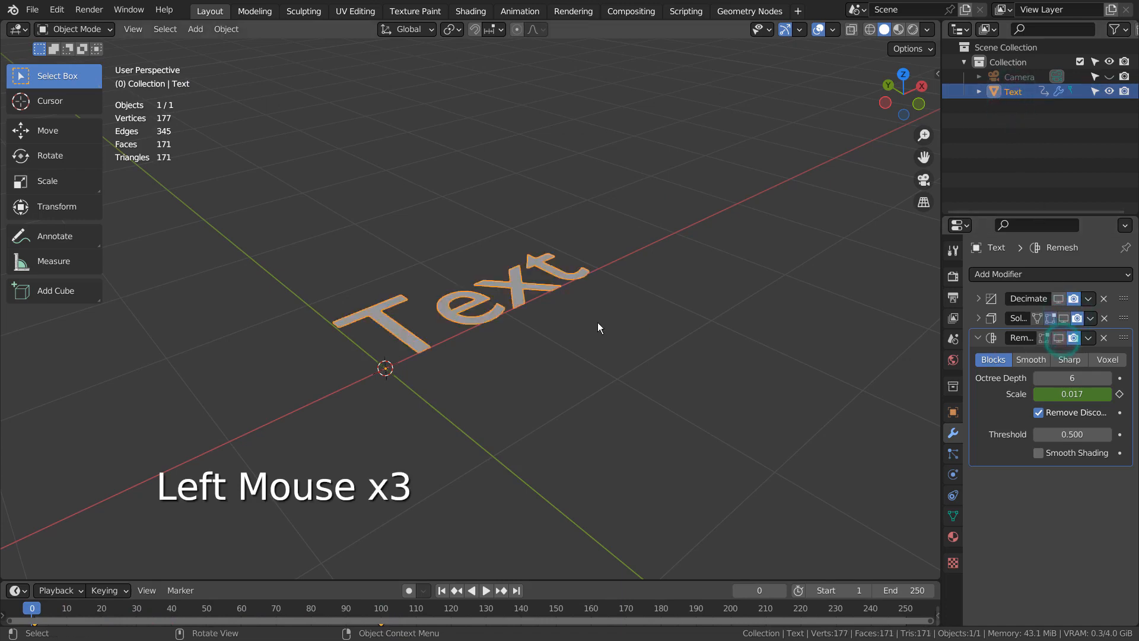
# - Toggle in and out of Edit Mode on the text and examine its mesh data properties
pyautogui.press('Tab')
pyautogui.press('Tab')
pyautogui.click(953, 516)
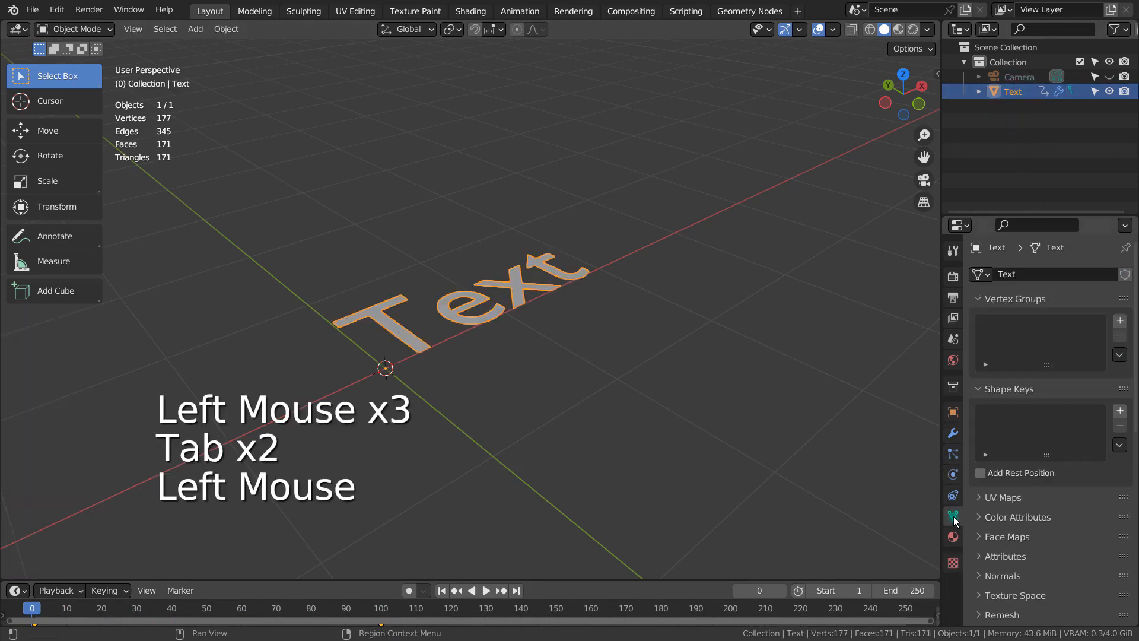
pyautogui.scroll(-4, 1051, 451)
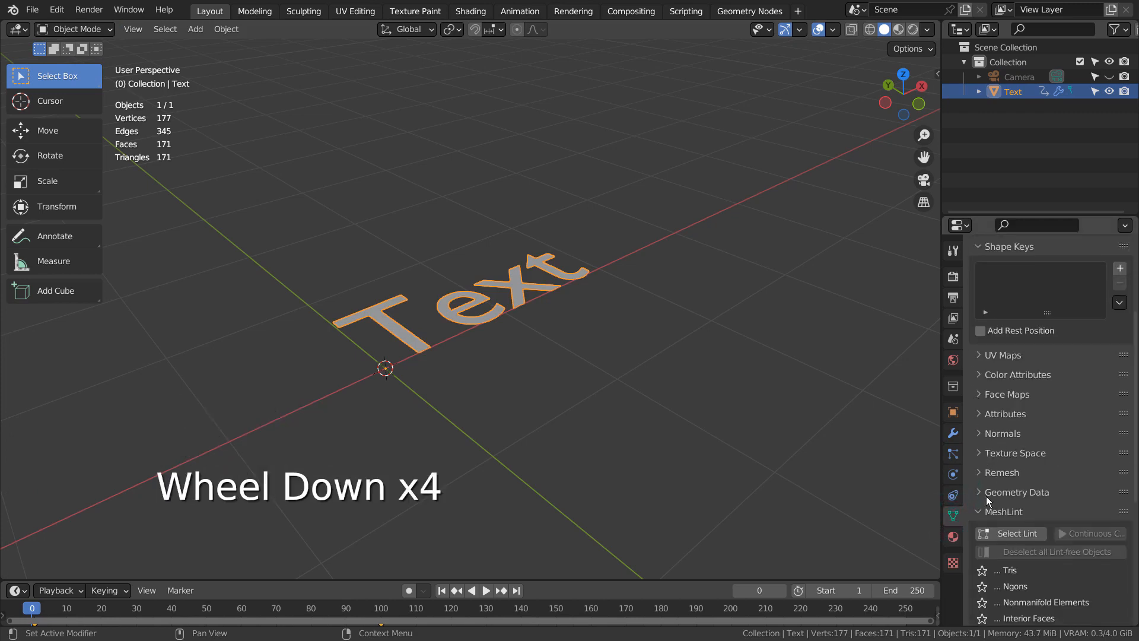
pyautogui.scroll(2, 988, 500)
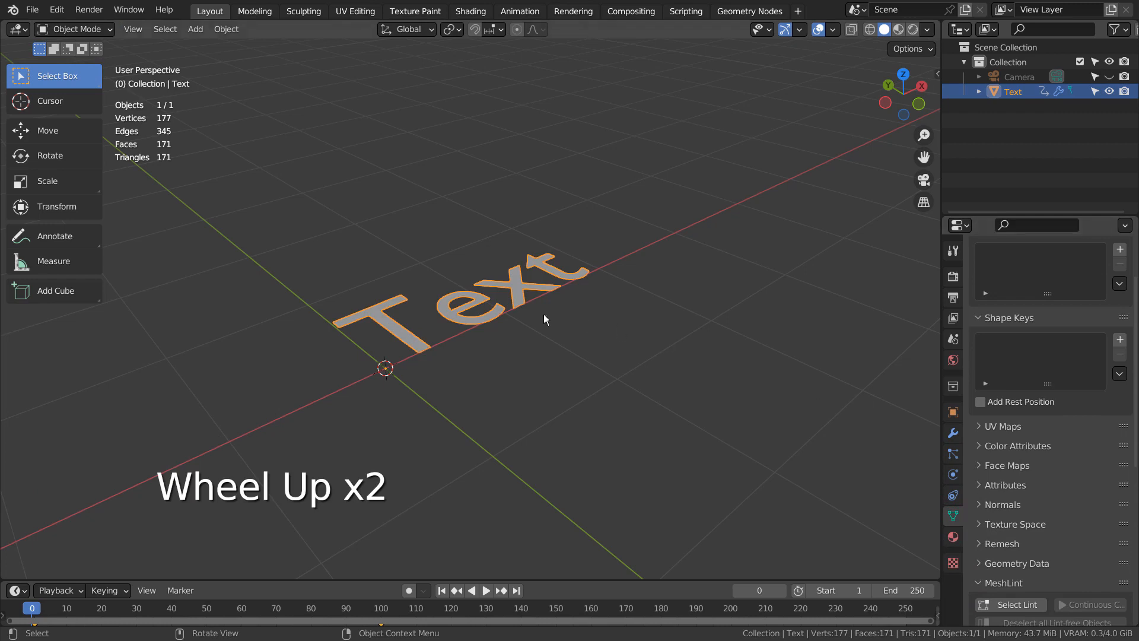
# - Add a new text object to the scene at the 3D cursor
pyautogui.click(516, 287)
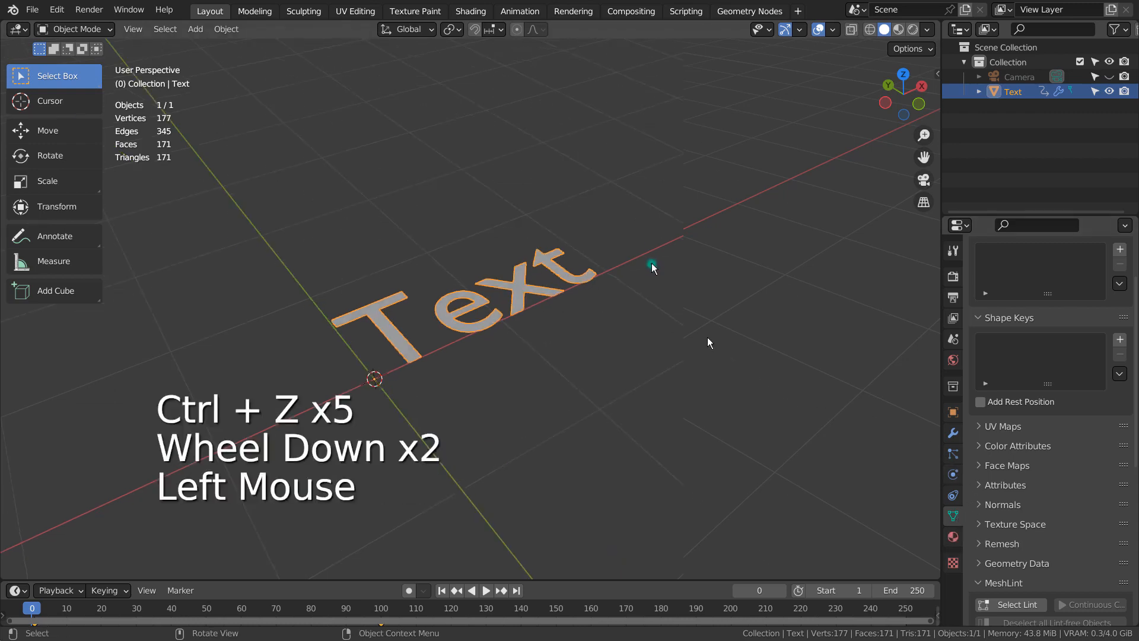
pyautogui.hotkey('shift', 'a')
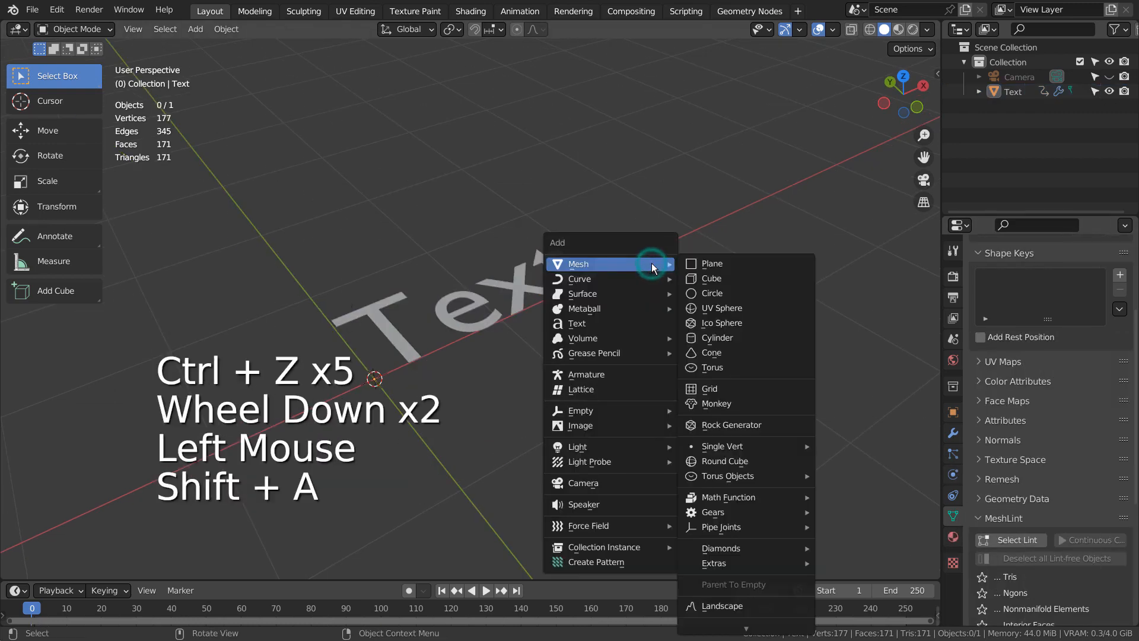
pyautogui.moveTo(649, 451)
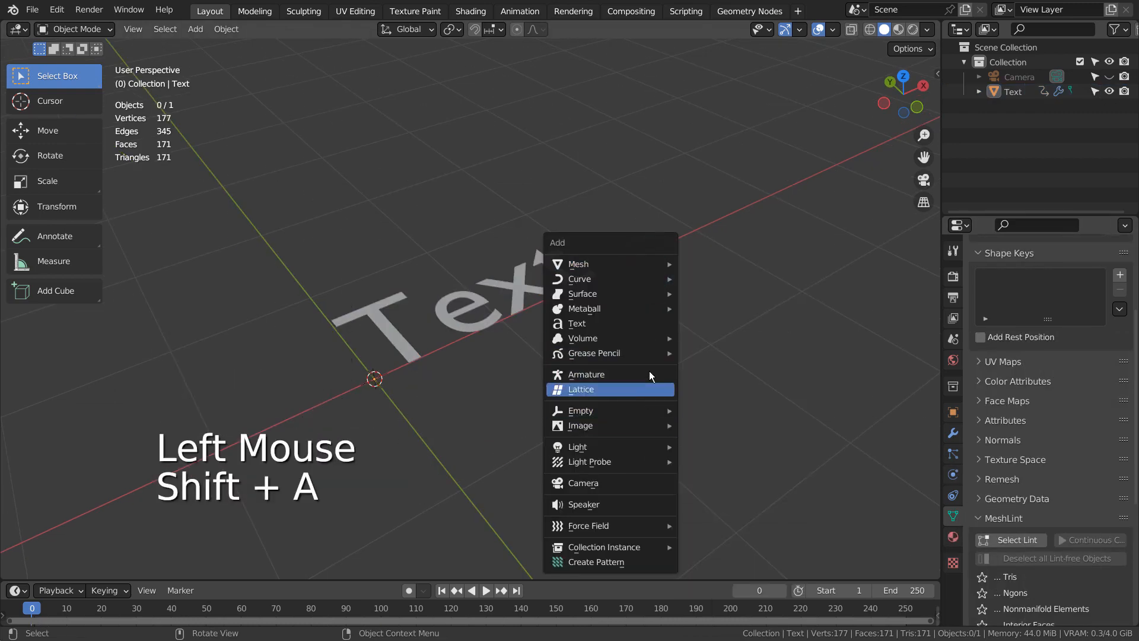
pyautogui.click(658, 323)
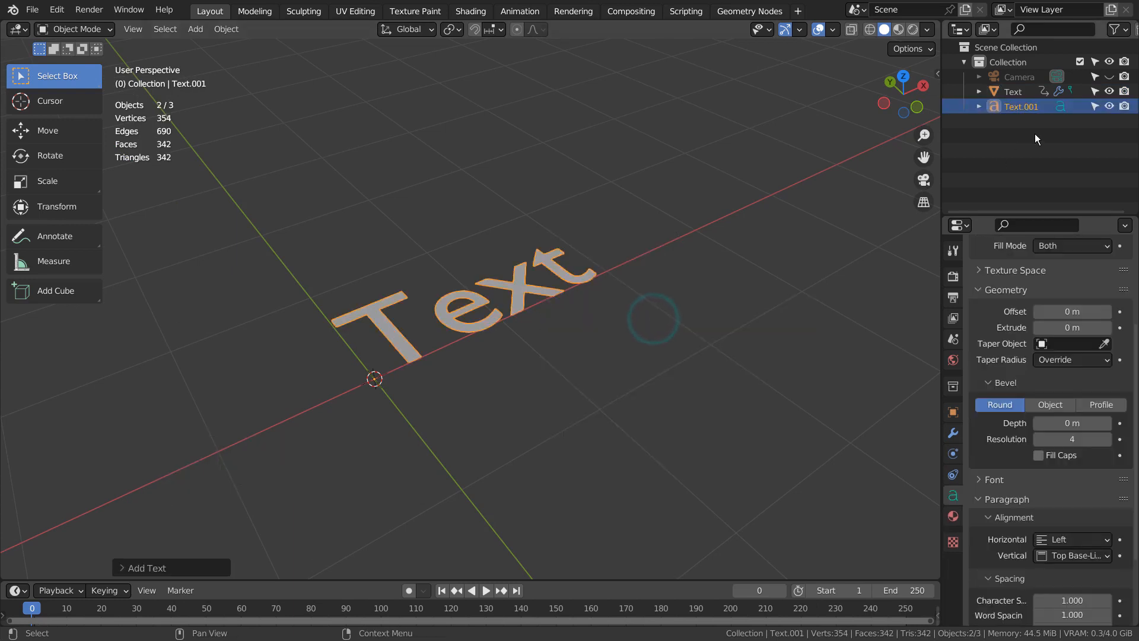
# - Copy the modifiers between the original text mesh and Text.001 so that the new text object receives the stack
pyautogui.click(1015, 94)
pyautogui.keyDown('shift'); pyautogui.click(1020, 108); pyautogui.keyUp('shift')
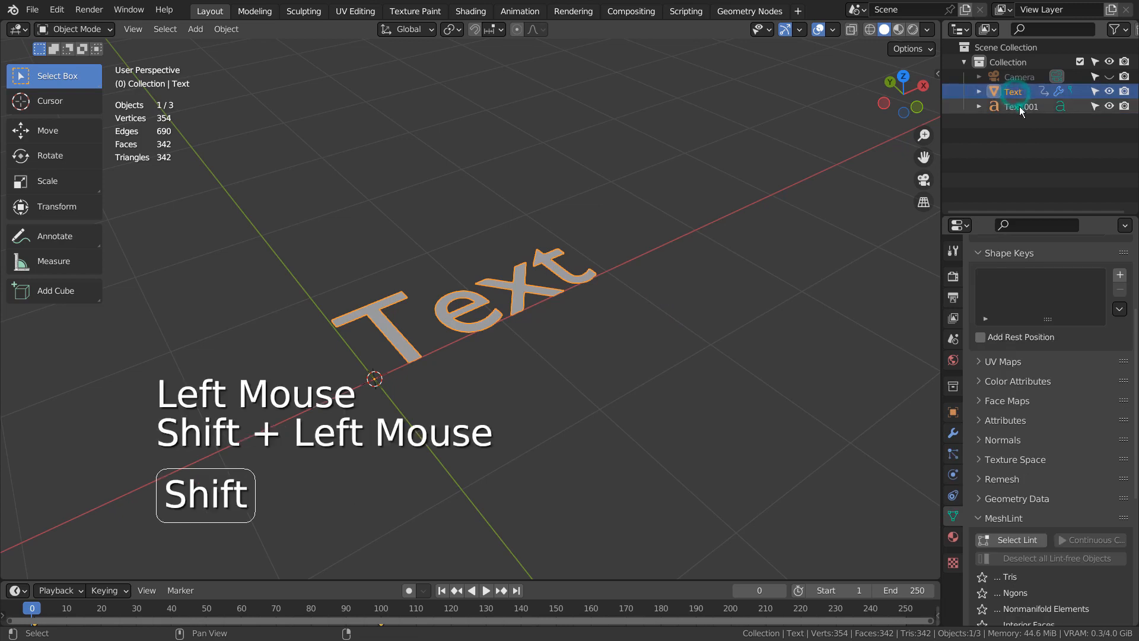
pyautogui.click(230, 32)
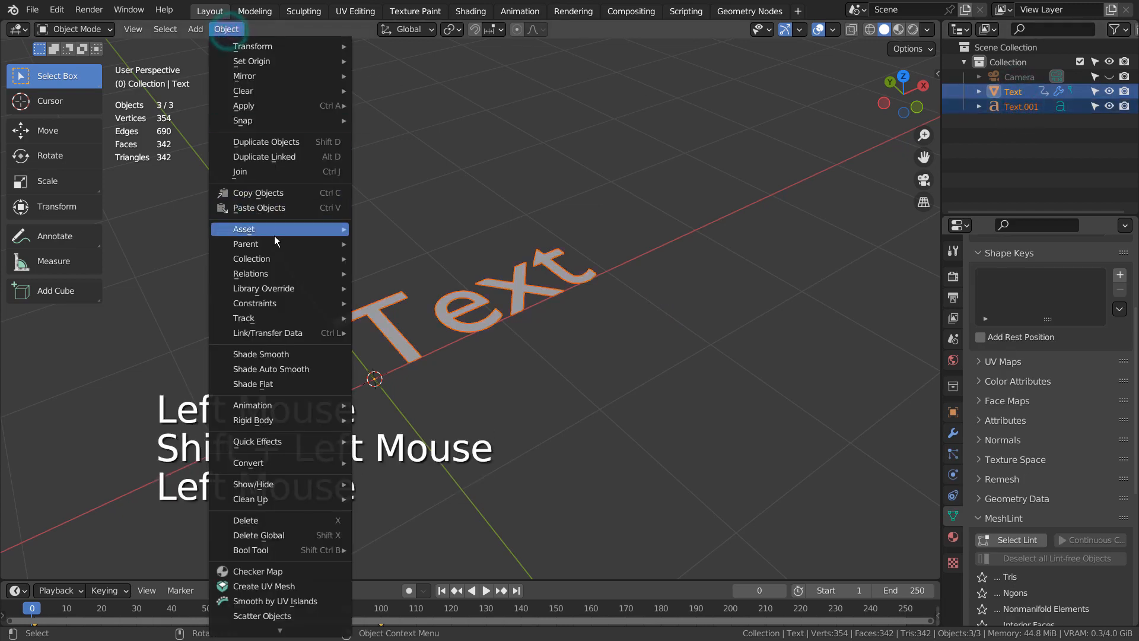
pyautogui.moveTo(296, 333)
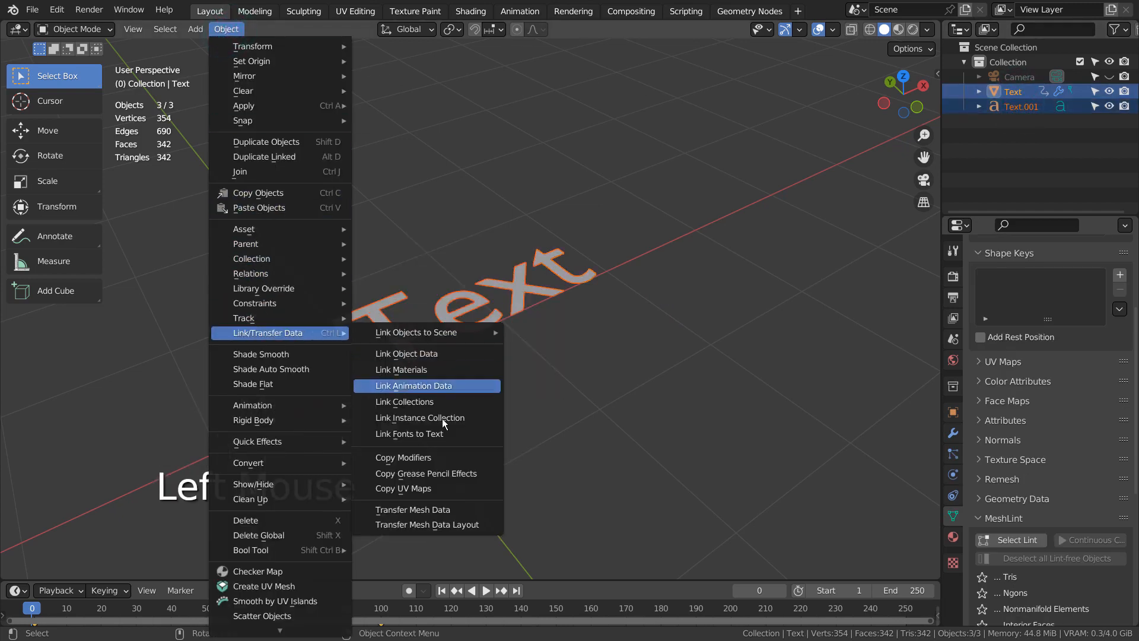
pyautogui.click(453, 453)
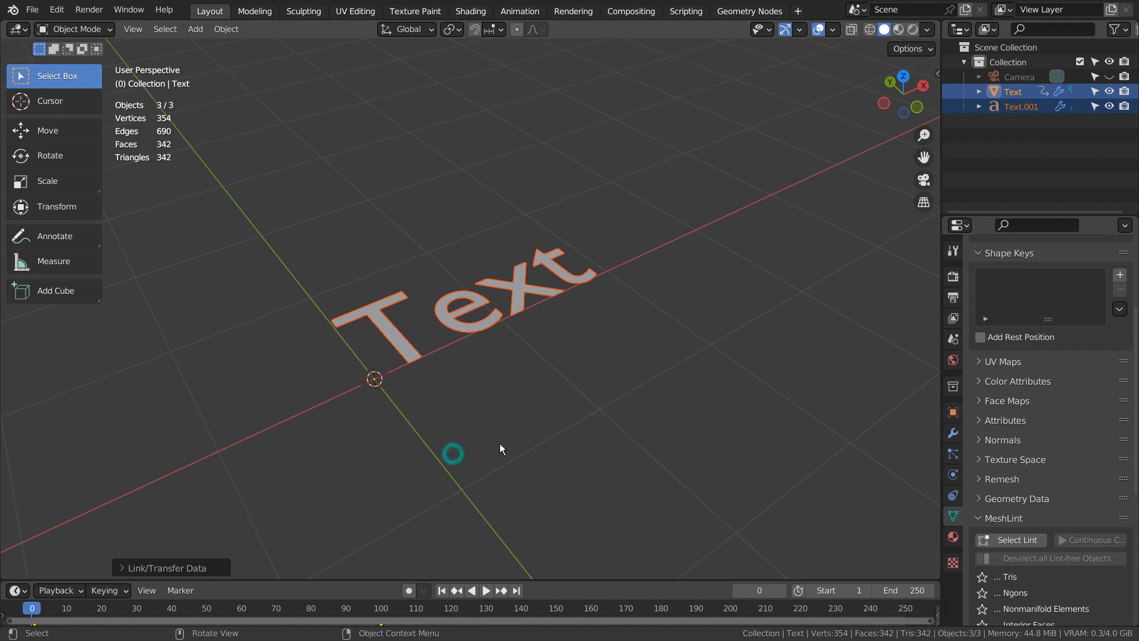
# - Hide the original text mesh and review the new text object's data properties and copied modifiers
pyautogui.click(1019, 107)
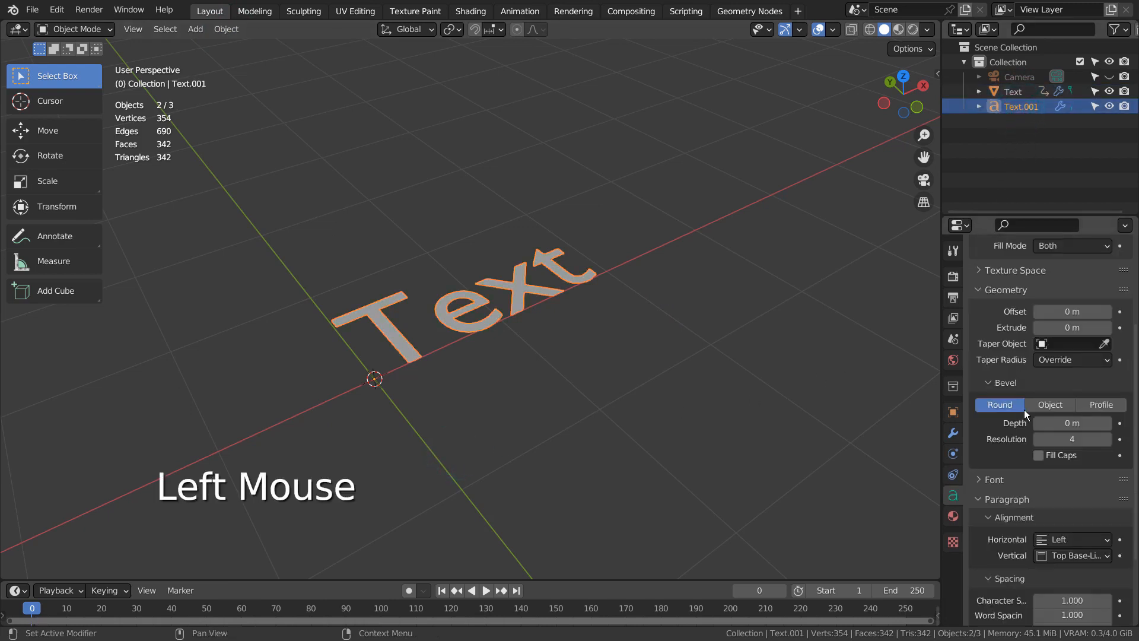
pyautogui.click(1109, 92)
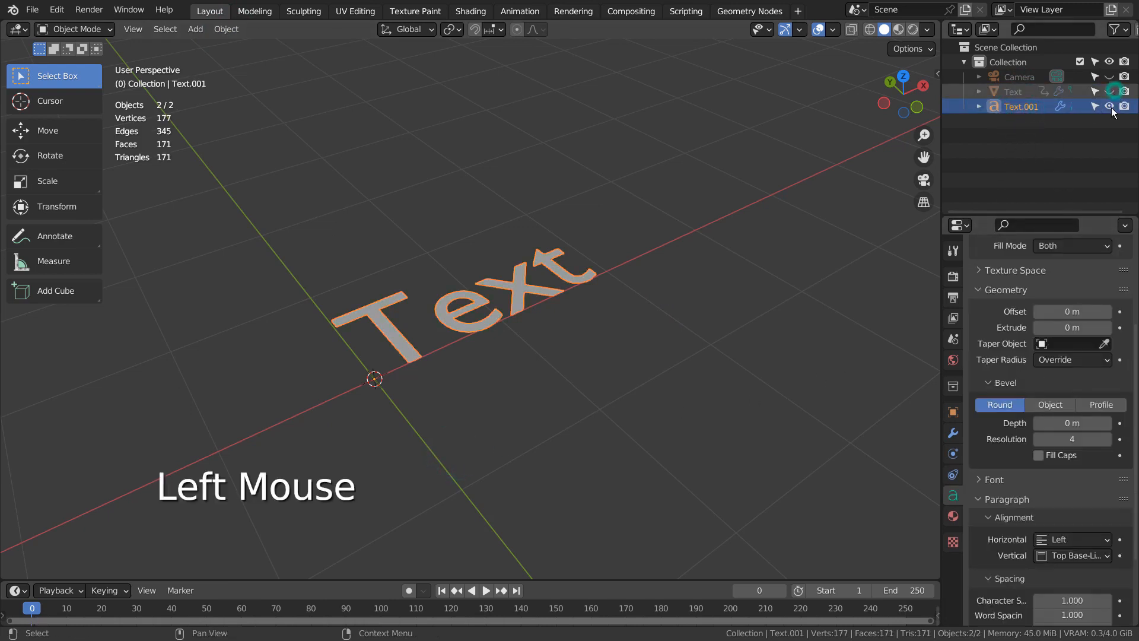
pyautogui.scroll(-5, 1012, 356)
pyautogui.scroll(3, 1012, 356)
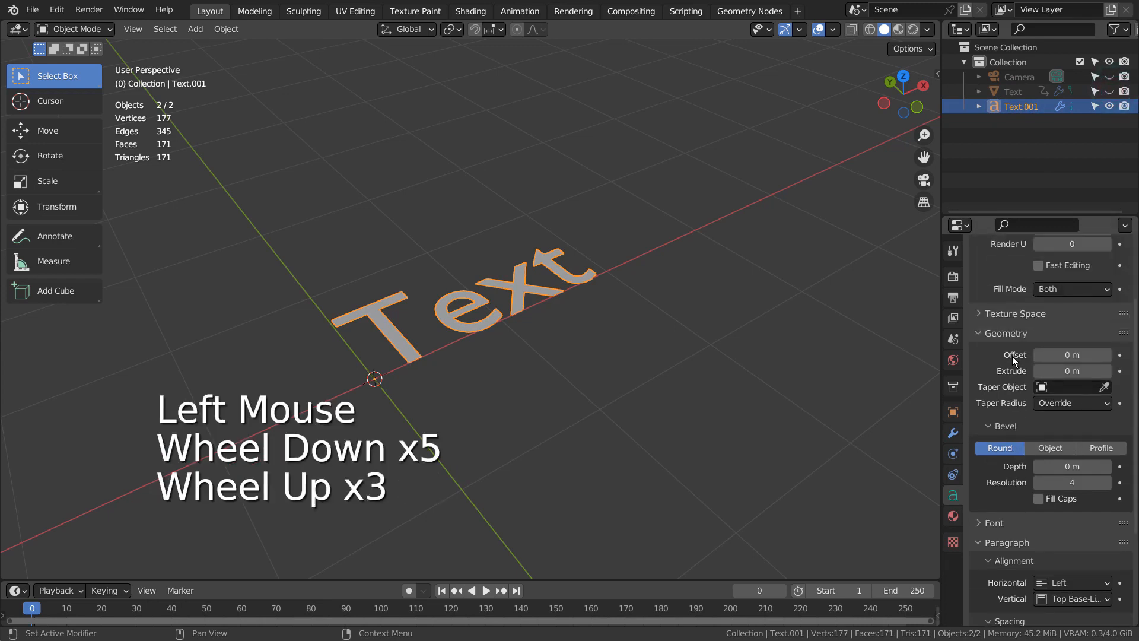
pyautogui.scroll(4, 1012, 356)
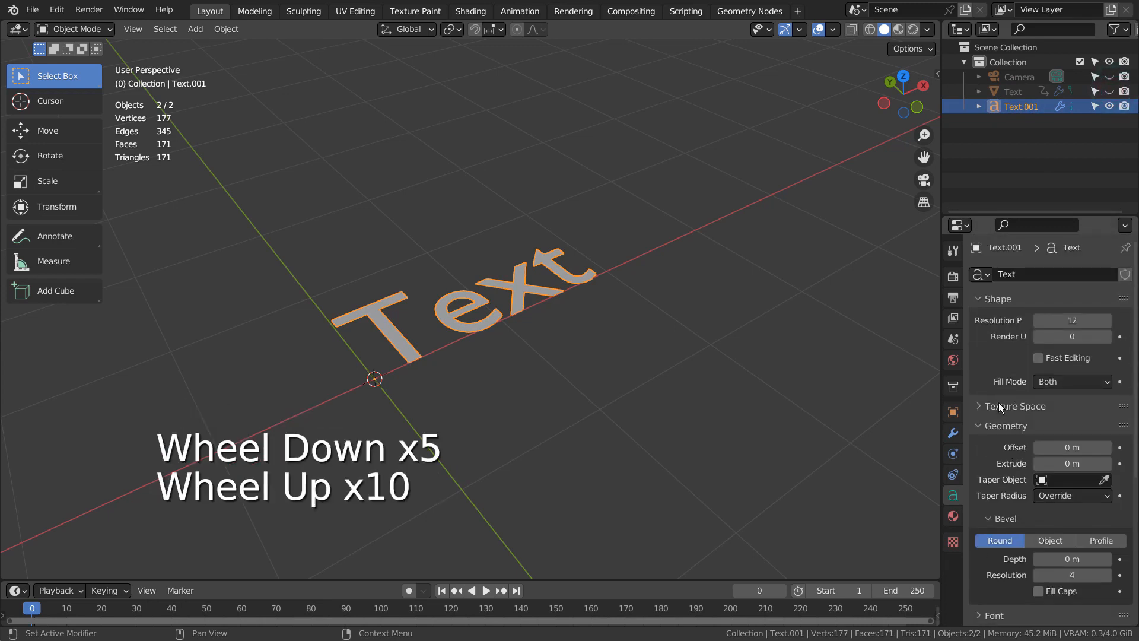
pyautogui.click(953, 433)
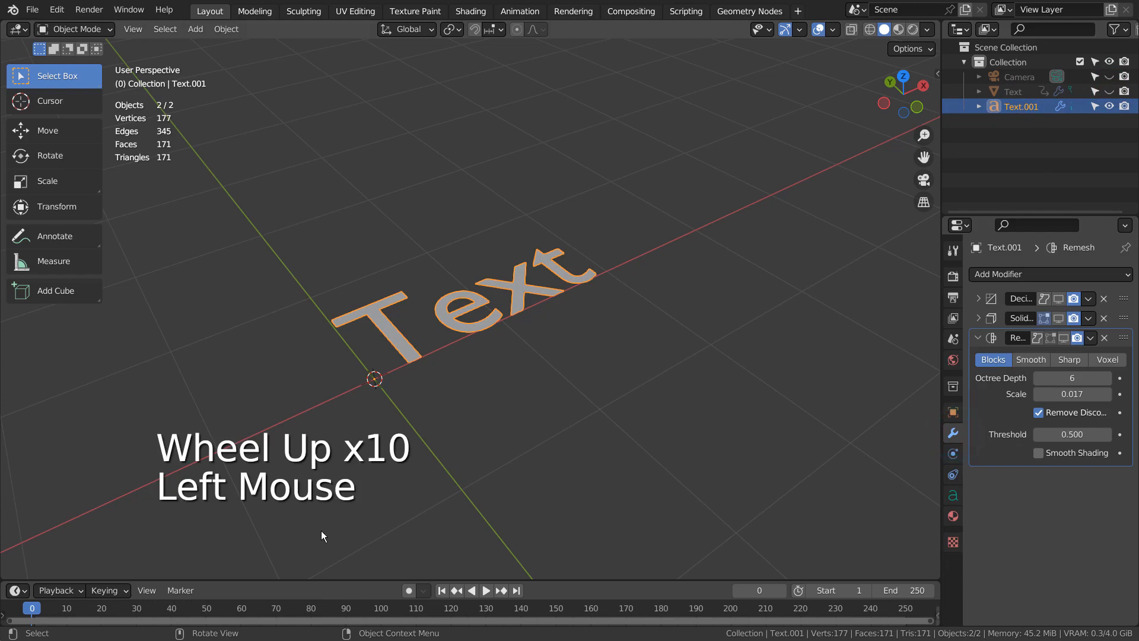
pyautogui.click(31, 612)
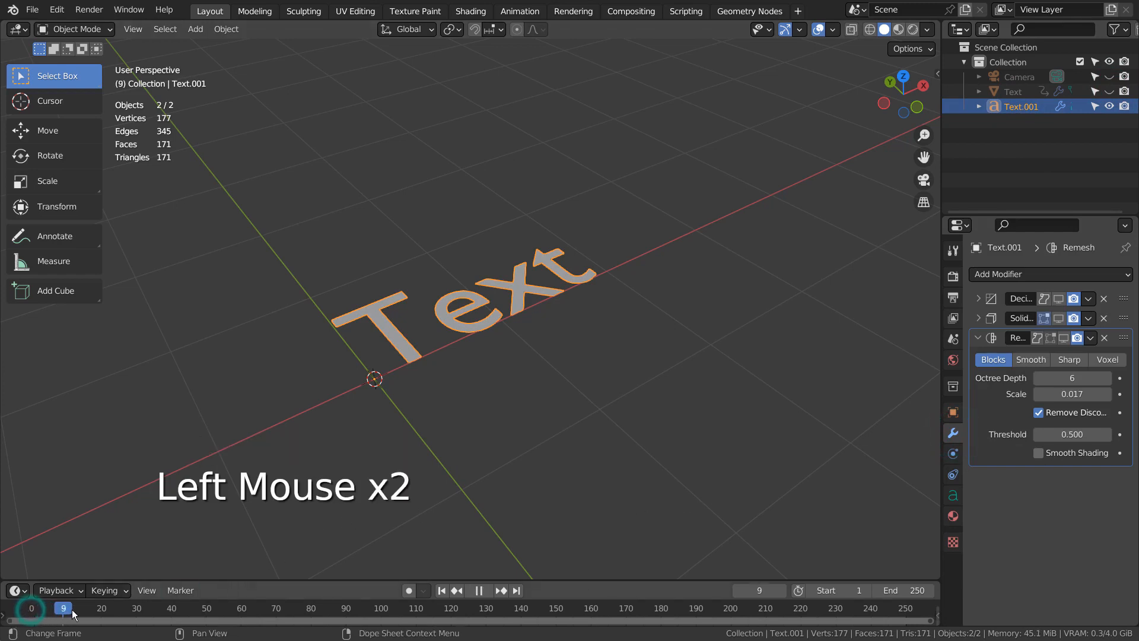
pyautogui.press('Escape')
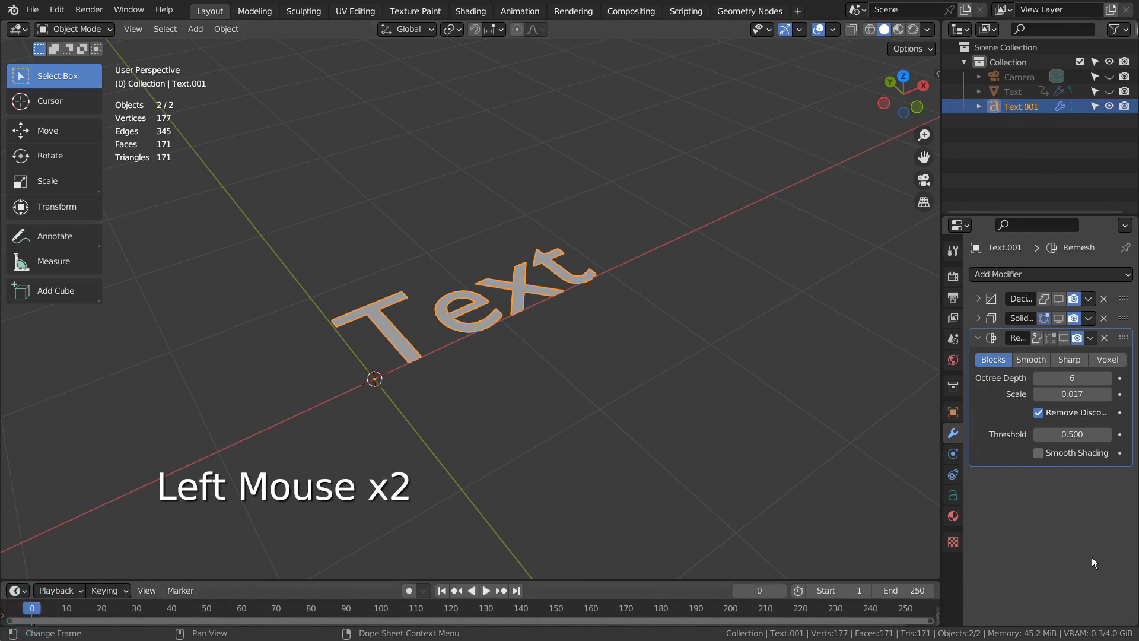
# - Set the copied Remesh Scale to 0.014 and enable Remesh, Solidify and Decimate in the viewport
pyautogui.click(1076, 394)
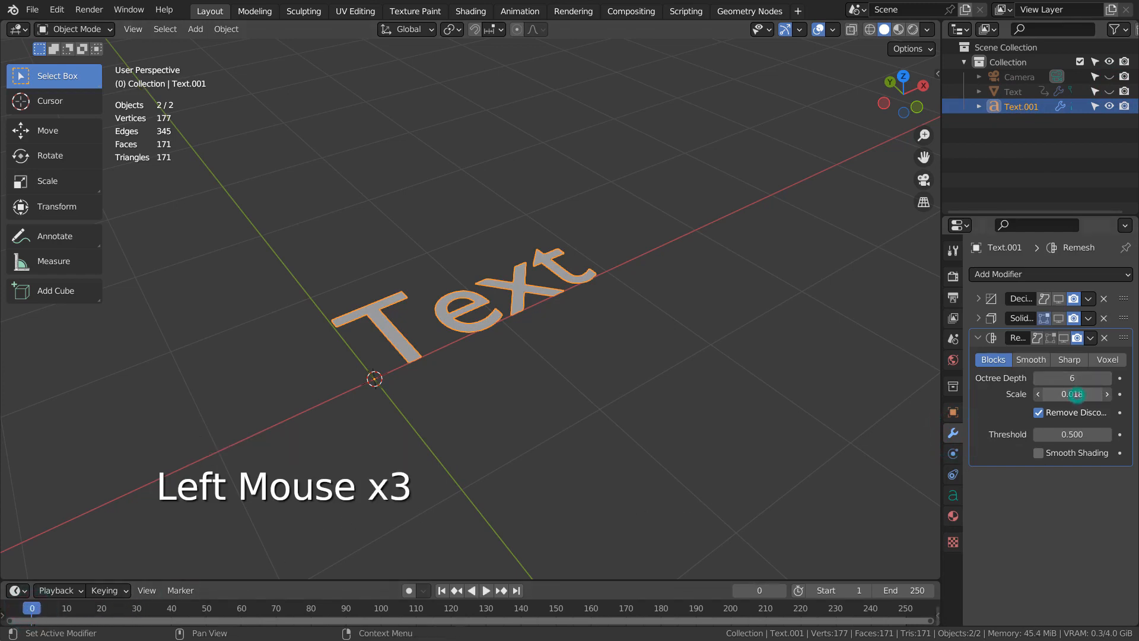
pyautogui.click(1064, 338)
pyautogui.click(1061, 318)
pyautogui.click(1060, 299)
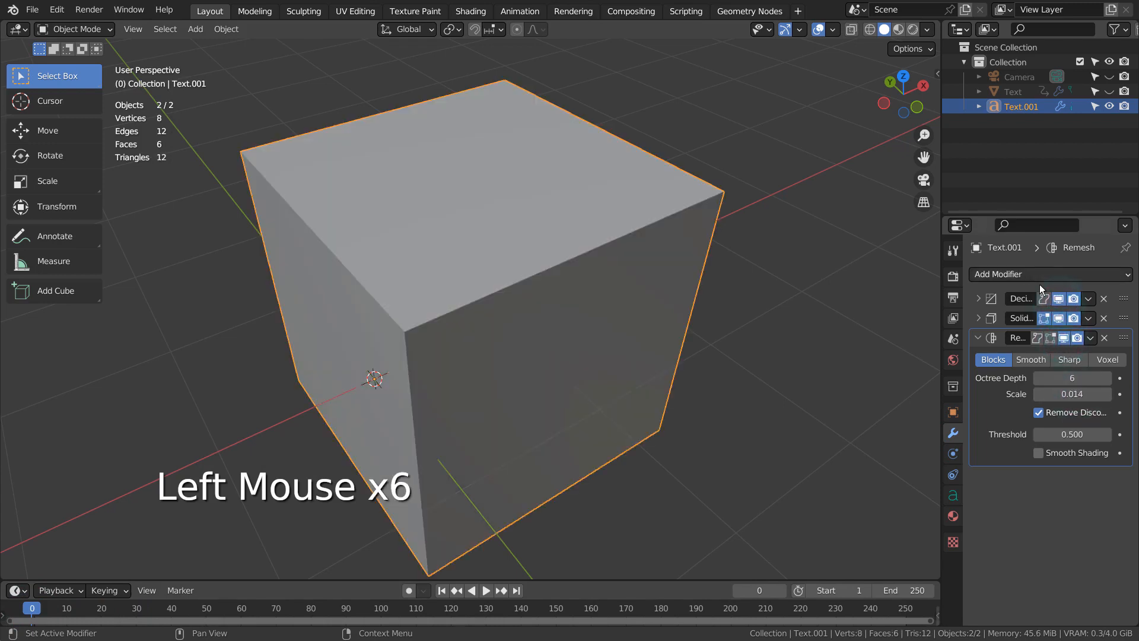
# - Raise the Remesh Scale to 0.856 on the new text object and examine the blocky letters up close
pyautogui.moveTo(1072, 394); pyautogui.dragTo(1126, 394)
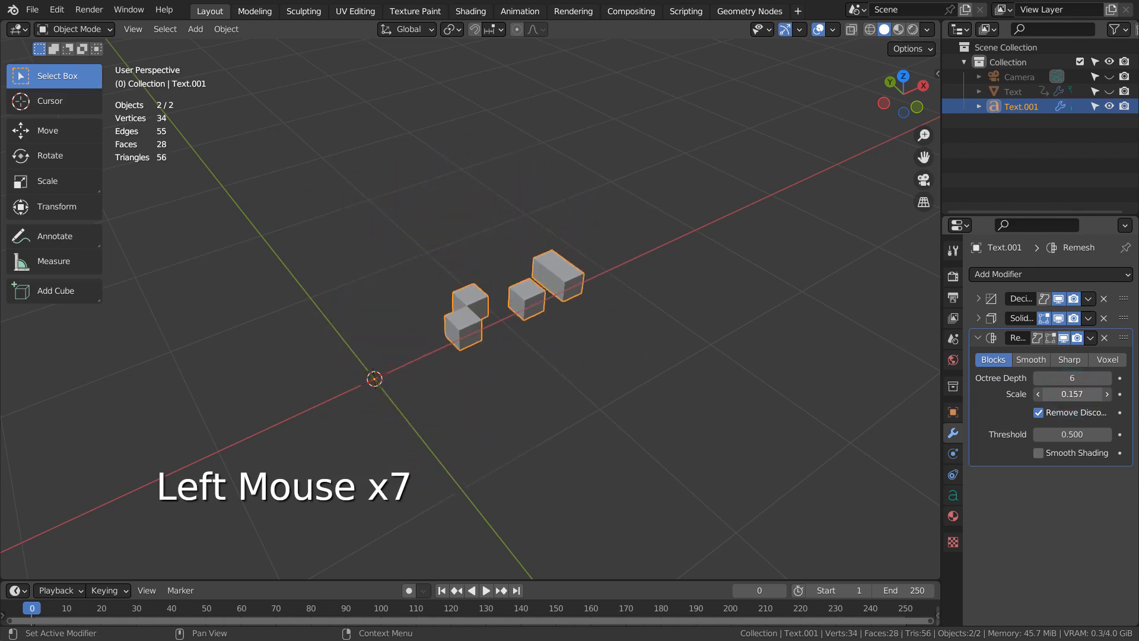
pyautogui.moveTo(1058, 396); pyautogui.dragTo(1081, 395)
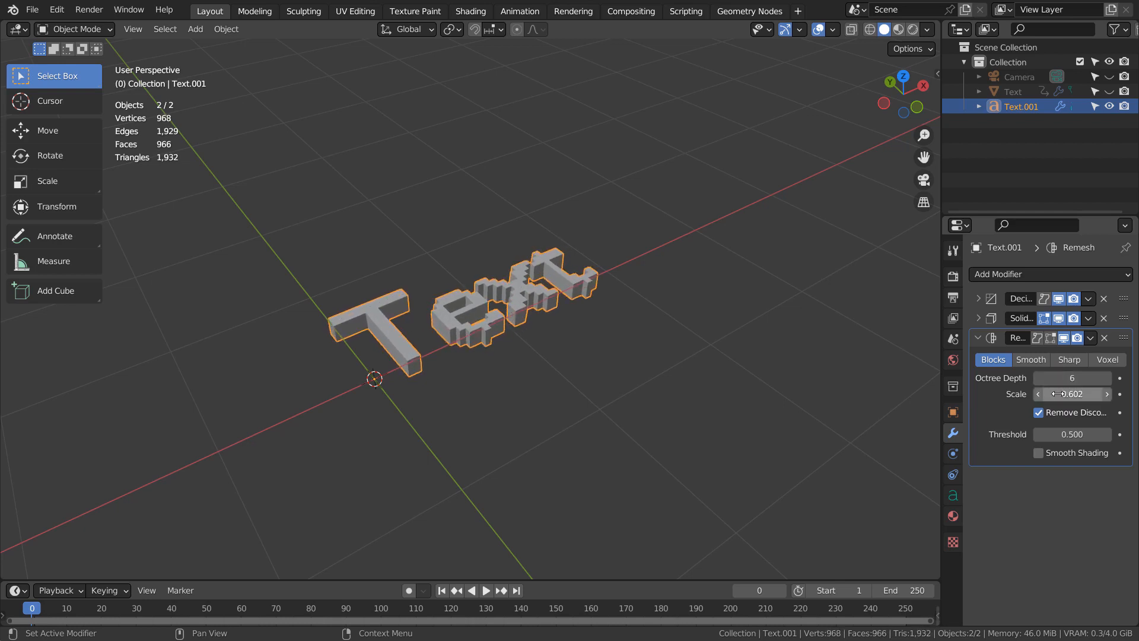
pyautogui.moveTo(1059, 394); pyautogui.dragTo(1103, 394)
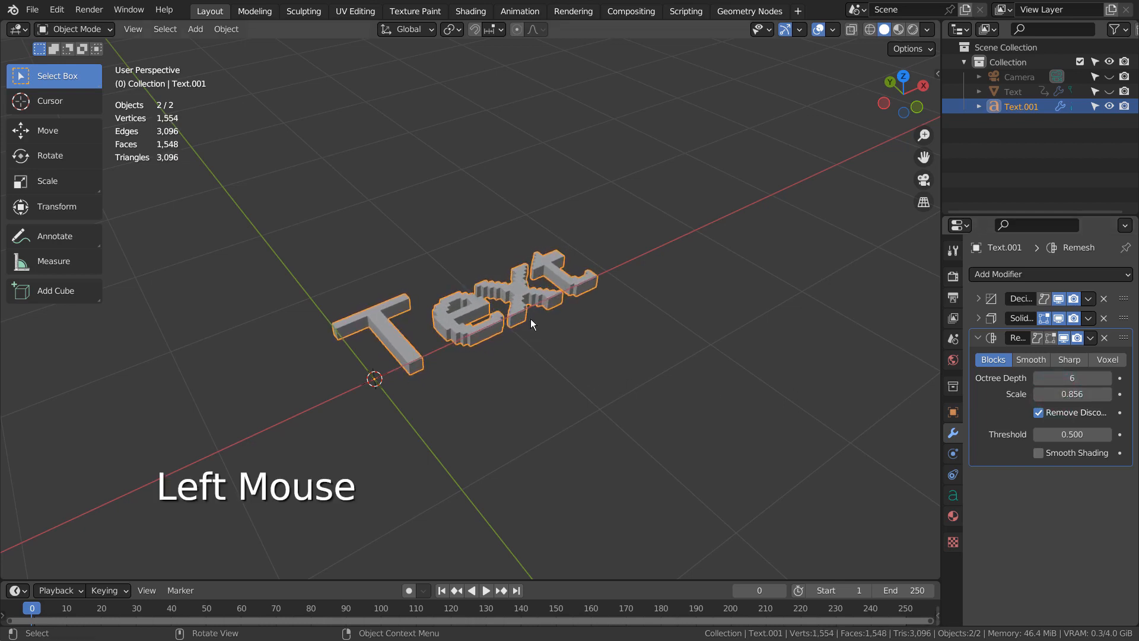
pyautogui.moveTo(530, 319); pyautogui.dragTo(545, 232, button='middle')
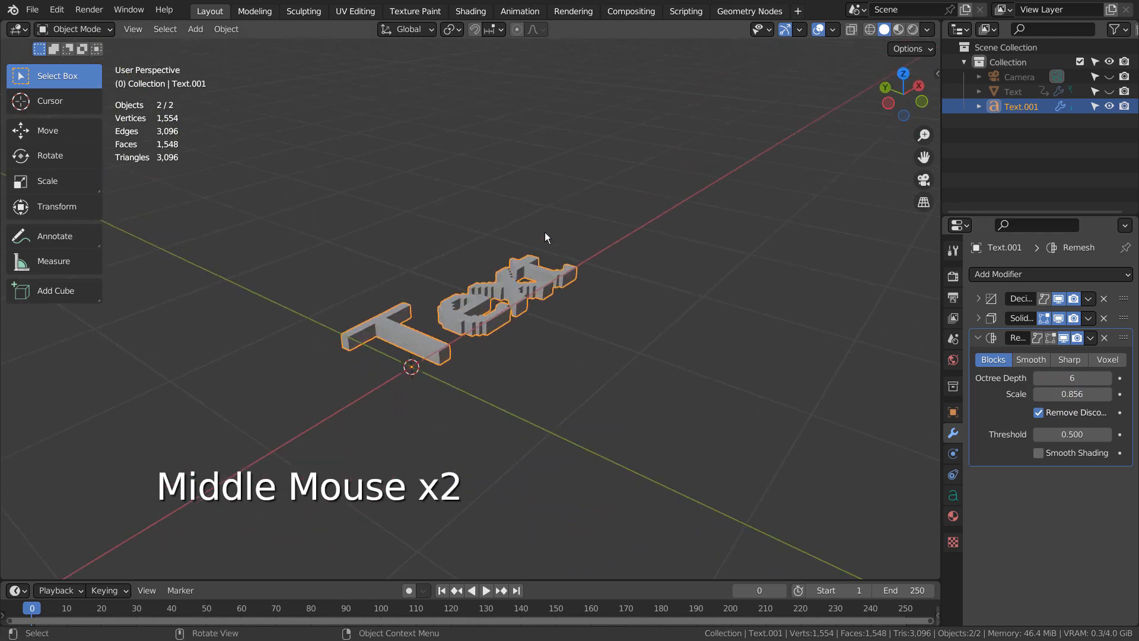
pyautogui.scroll(3, 540, 317)
pyautogui.moveTo(539, 317); pyautogui.dragTo(639, 318, button='middle')
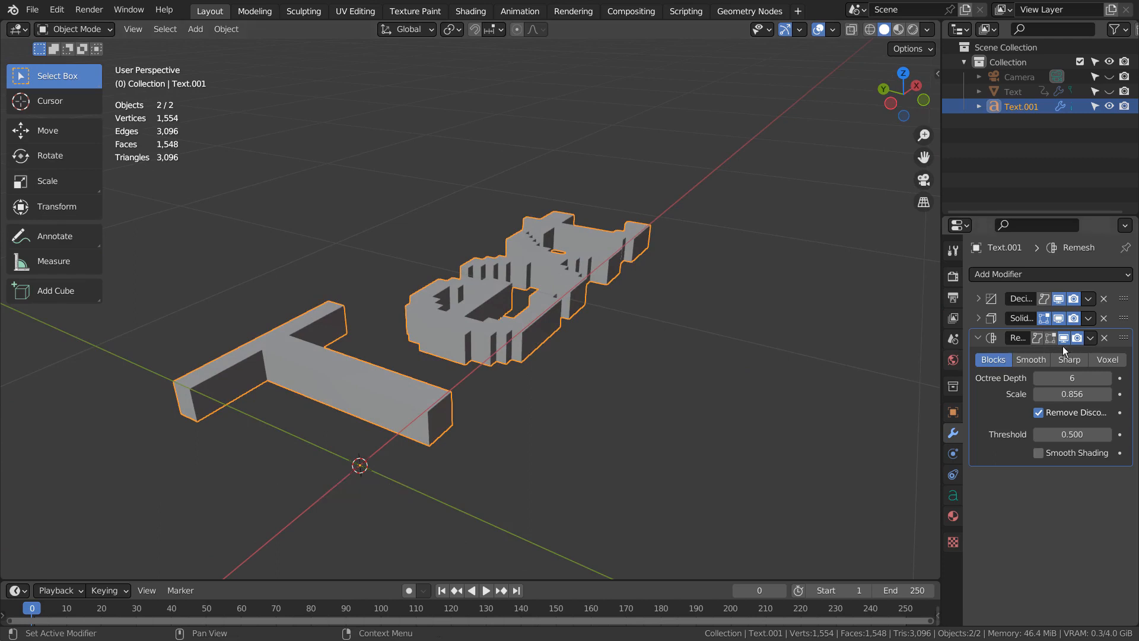
# - Disable the Solidify, Decimate and Remesh modifiers of the new text object in the viewport
pyautogui.click(953, 495)
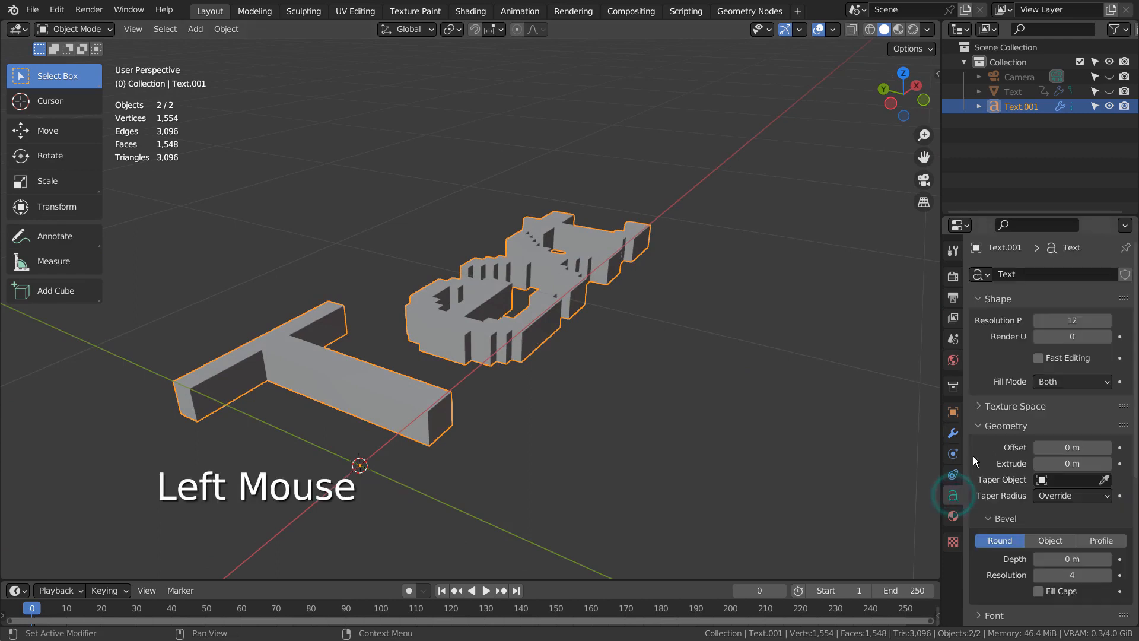
pyautogui.click(950, 434)
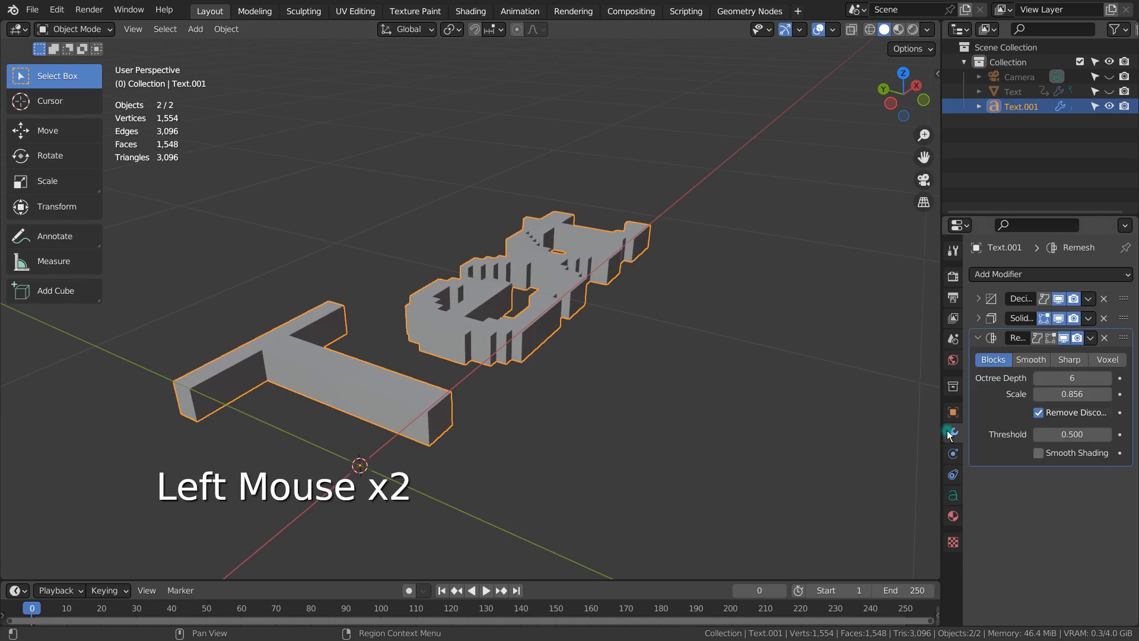
pyautogui.click(1062, 318)
pyautogui.click(1060, 299)
pyautogui.click(951, 496)
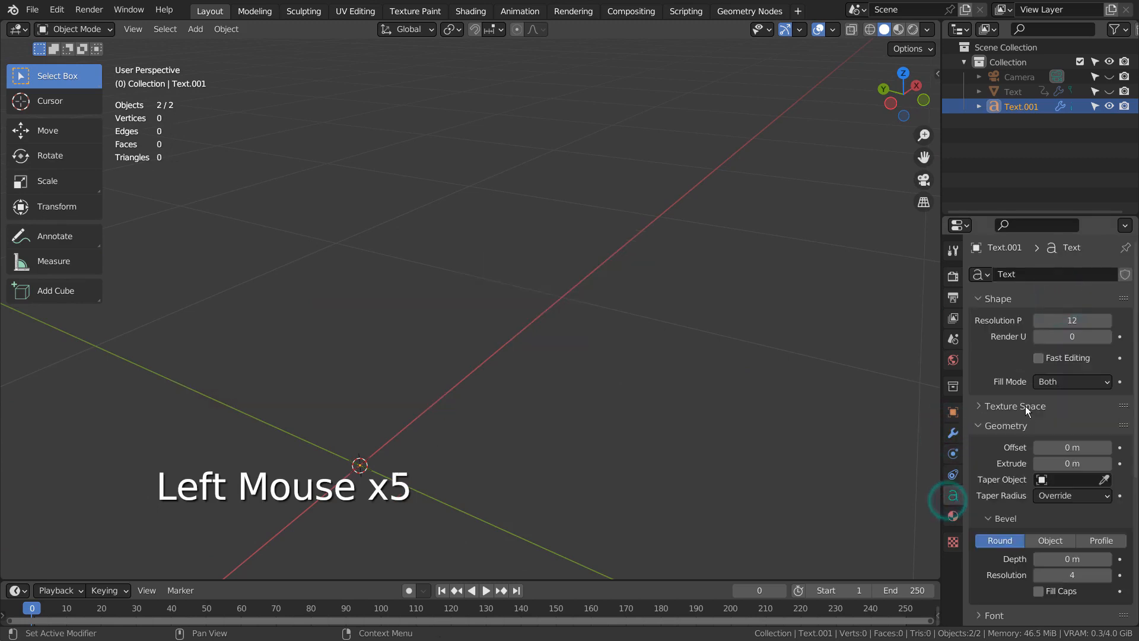
pyautogui.click(955, 433)
pyautogui.click(1064, 339)
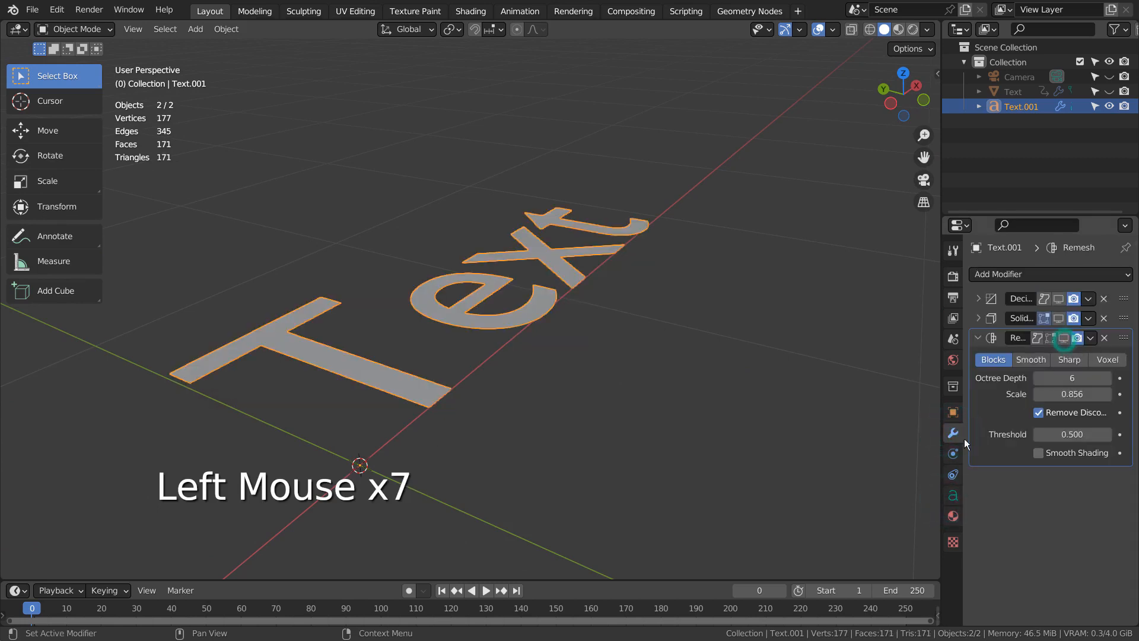
# - Extrude the new text object's geometry by 0.09 m
pyautogui.click(953, 495)
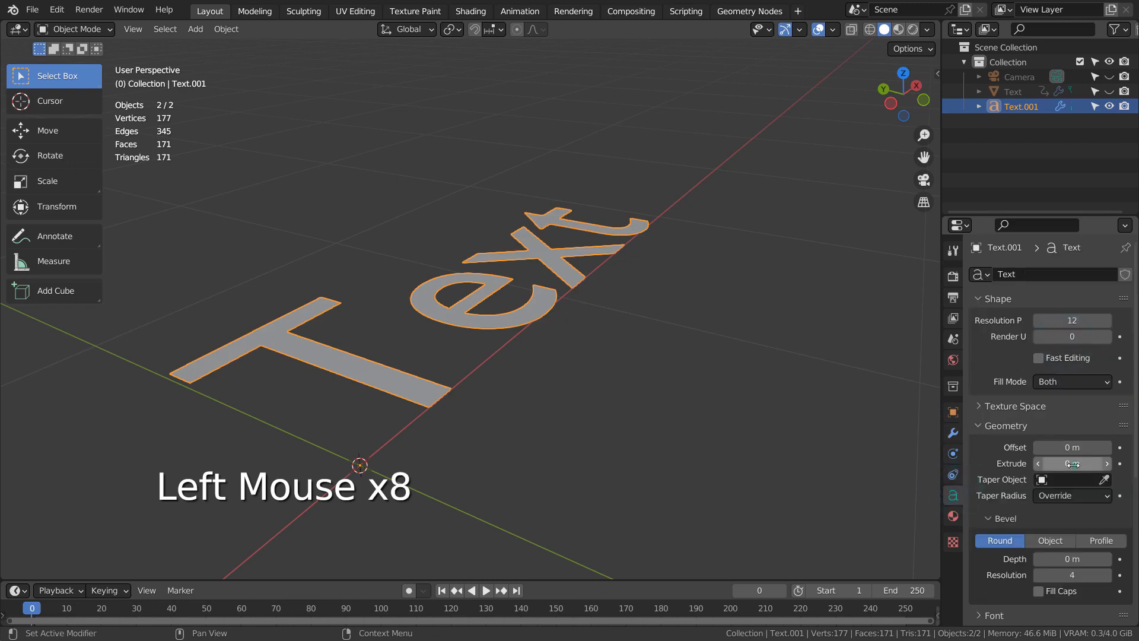
pyautogui.moveTo(1073, 464); pyautogui.dragTo(1097, 463)
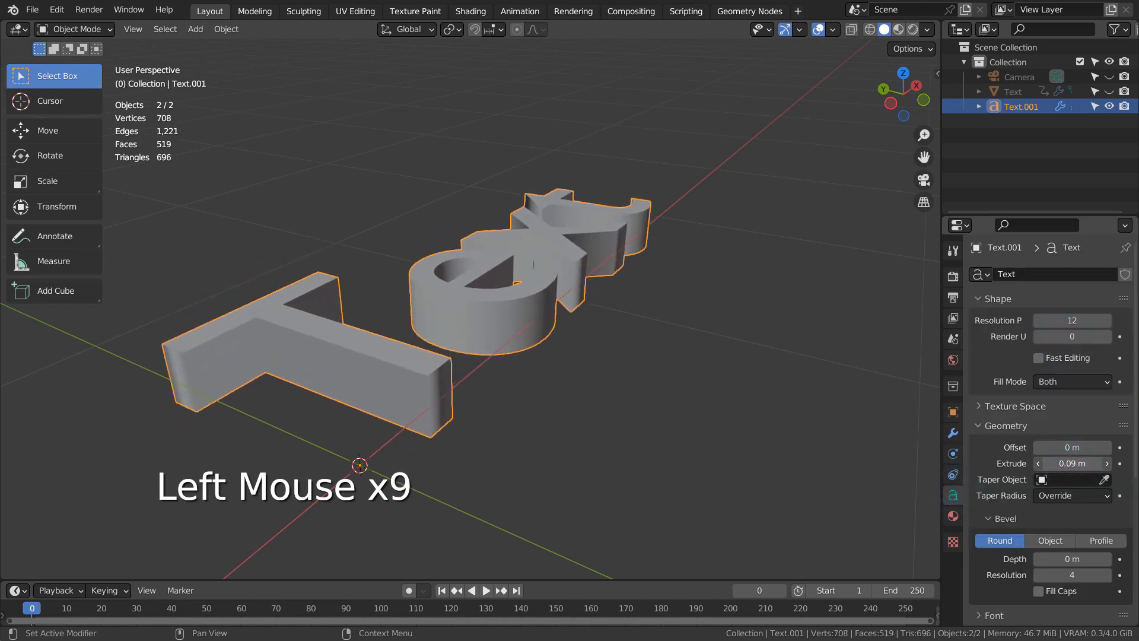
pyautogui.moveTo(756, 378); pyautogui.dragTo(713, 395, button='middle')
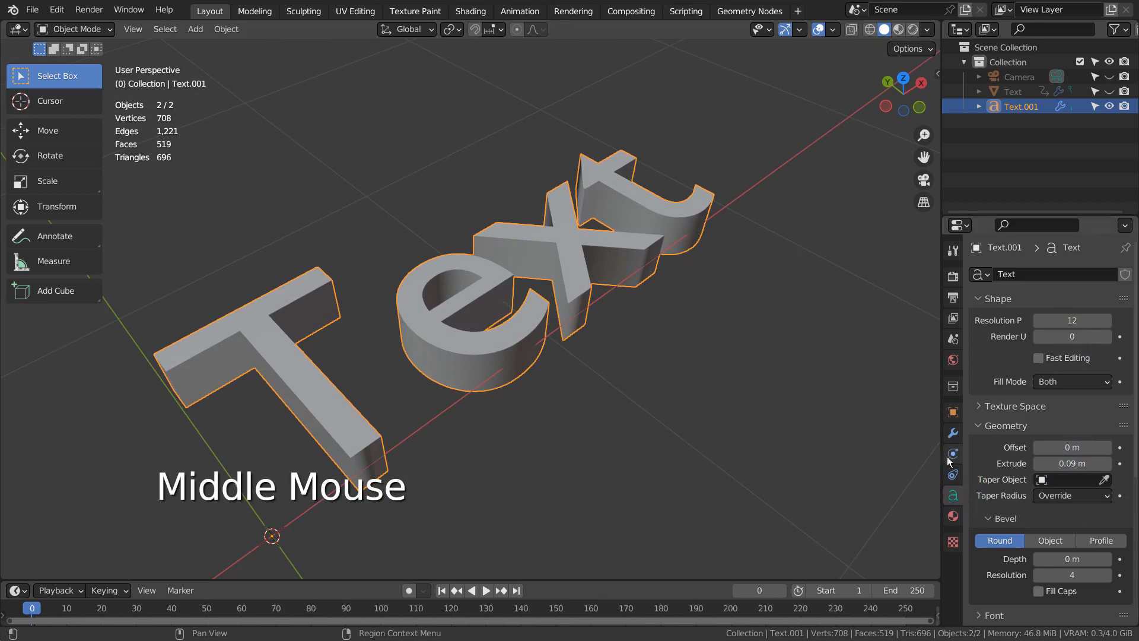
# - Enable only the Remesh modifier in the viewport on the extruded text and lower its Scale to 0.000
pyautogui.click(953, 435)
pyautogui.click(1062, 340)
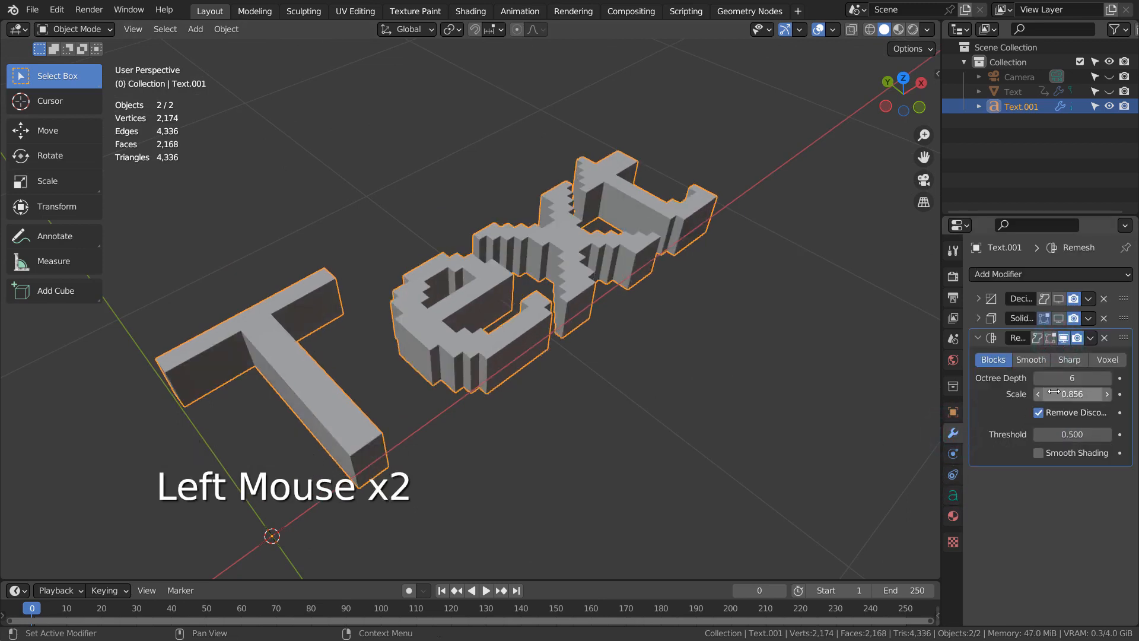
pyautogui.moveTo(1054, 393); pyautogui.dragTo(860, 392)
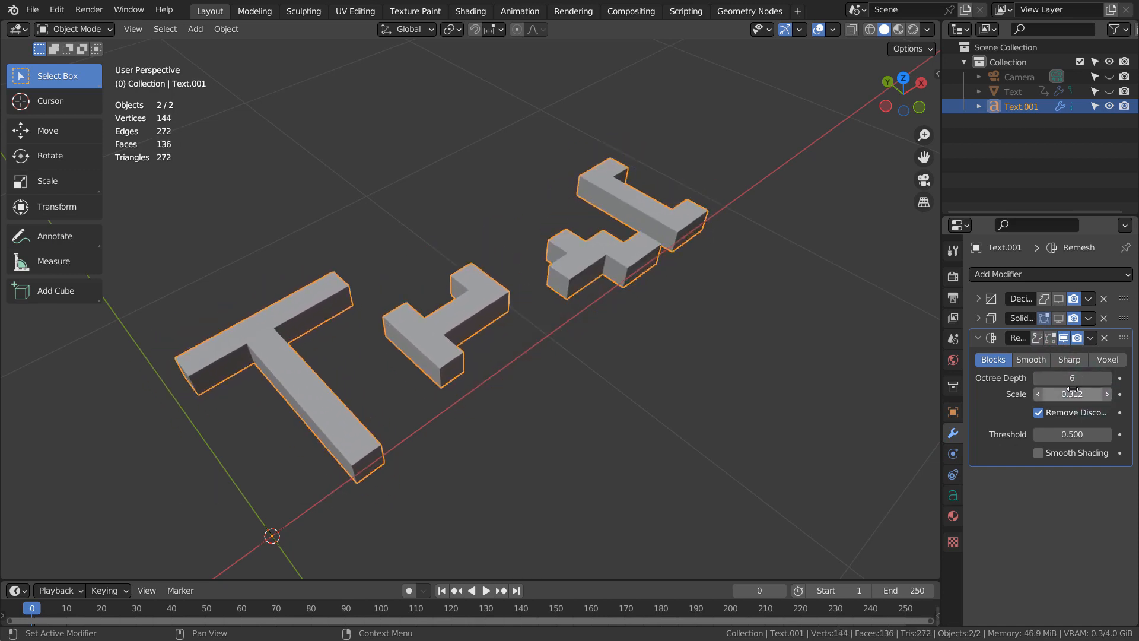
pyautogui.moveTo(1071, 394); pyautogui.dragTo(988, 394)
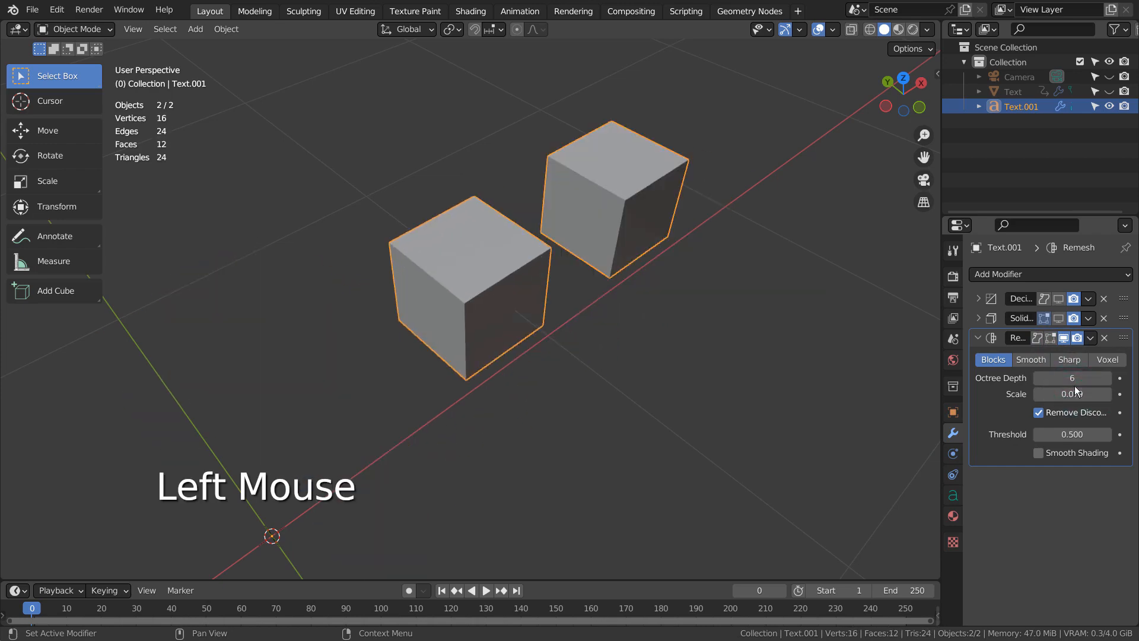
pyautogui.moveTo(1076, 392)
pyautogui.mouseDown()
pyautogui.moveTo(1046, 391)
pyautogui.moveTo(1084, 392)
pyautogui.mouseUp()
pyautogui.scroll(-1, 705, 390)
pyautogui.scroll(-3, 711, 392)
pyautogui.scroll(-8, 714, 380)
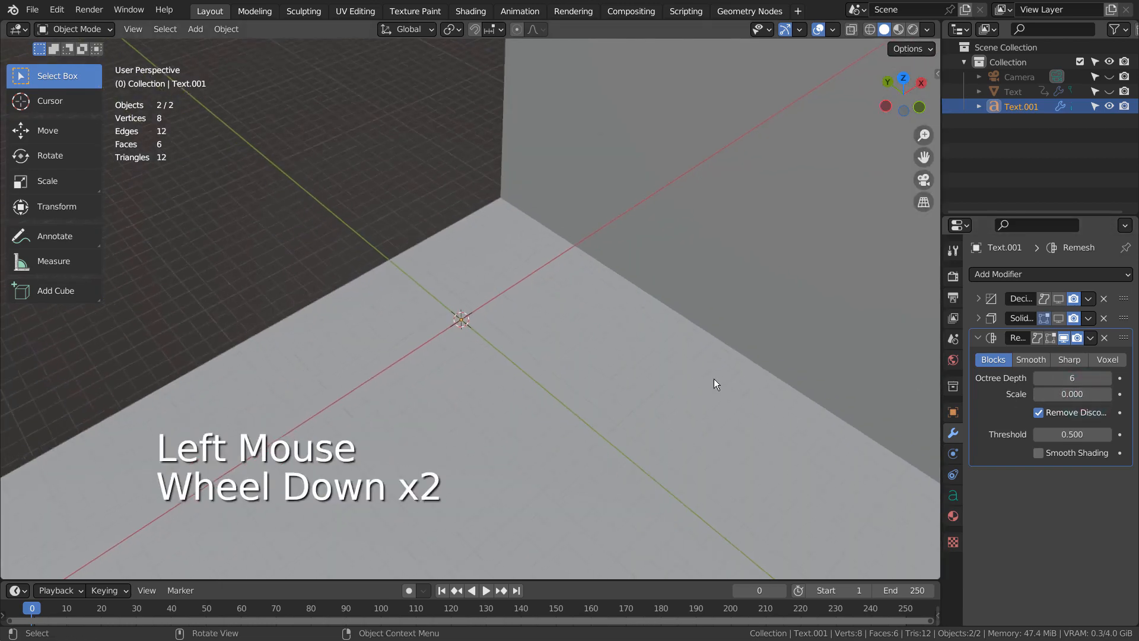
pyautogui.scroll(-2, 714, 382)
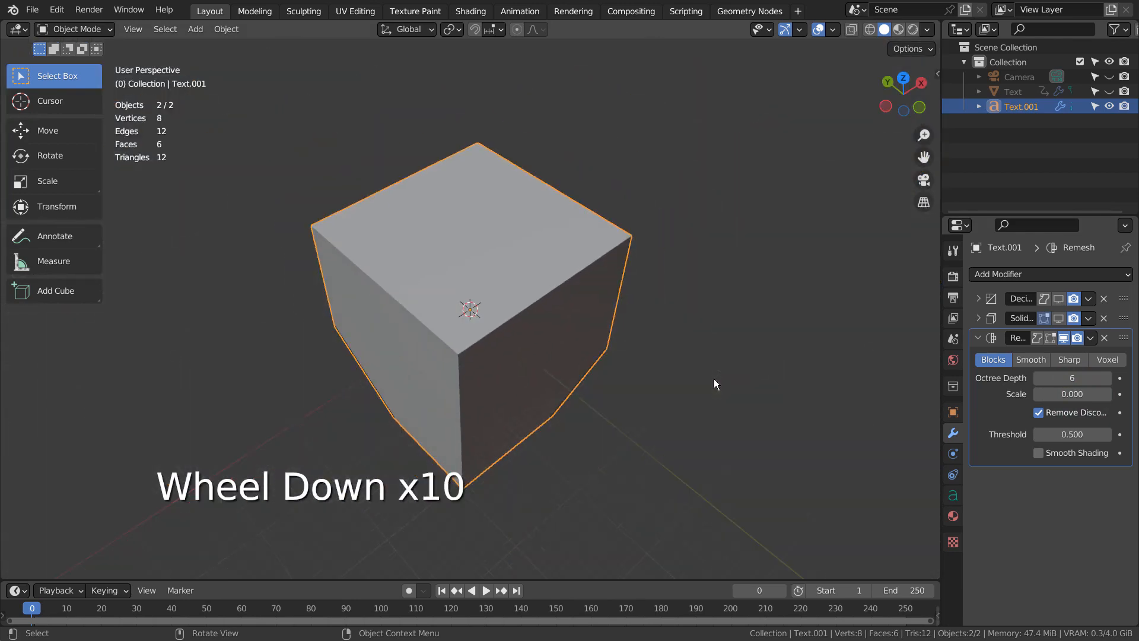
pyautogui.scroll(4, 688, 385)
pyautogui.scroll(-2, 664, 413)
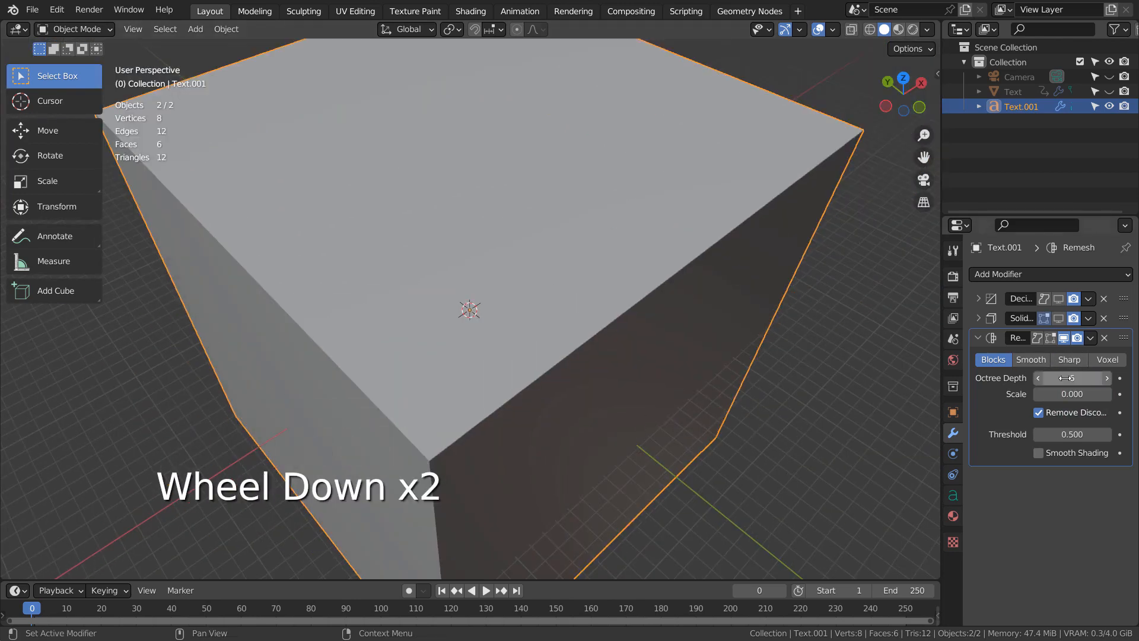
# - Keyframe the extruded text's Remesh Scale at 0.000 on frame 0 and at 0.990 on frame 100
pyautogui.press('i')
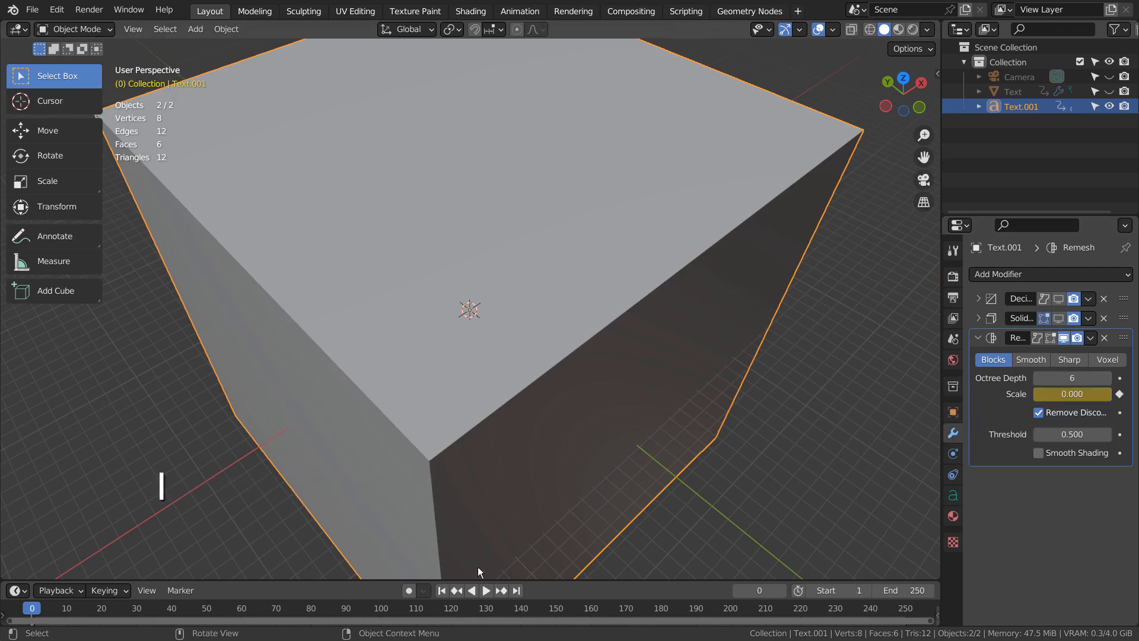
pyautogui.click(383, 607)
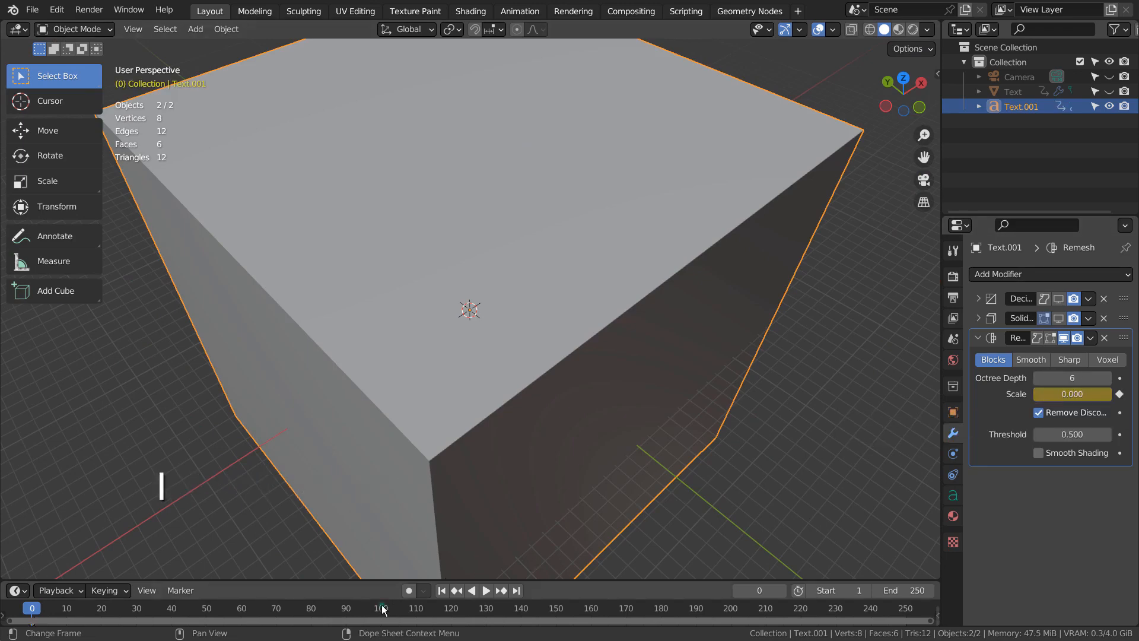
pyautogui.doubleClick(1065, 394)
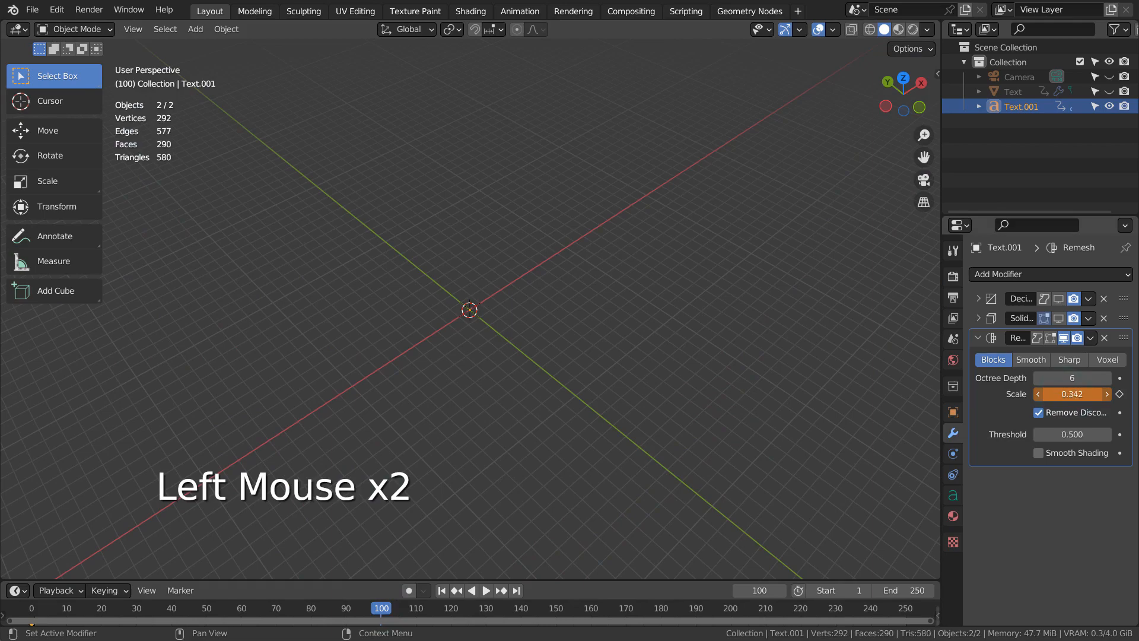
pyautogui.moveTo(1068, 394); pyautogui.dragTo(1096, 394)
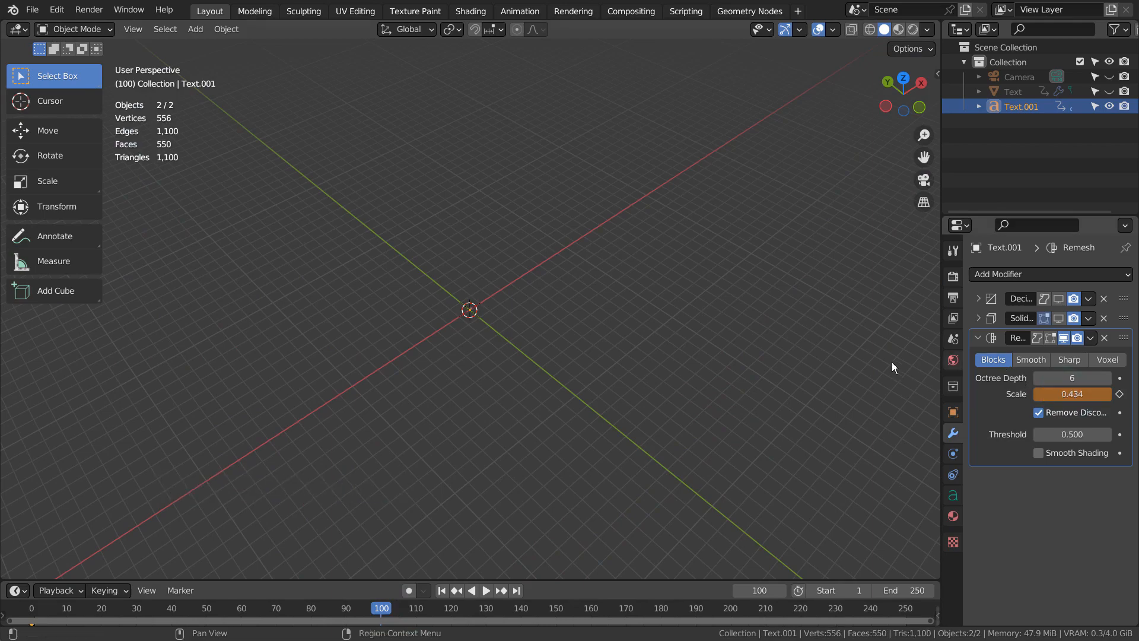
pyautogui.scroll(12, 590, 381)
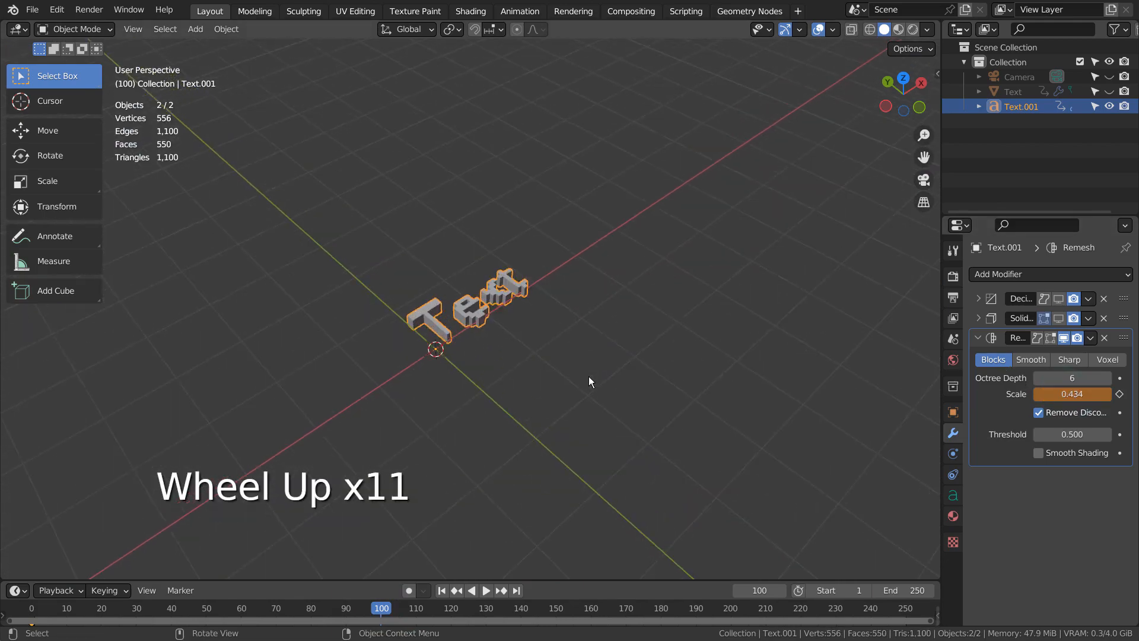
pyautogui.scroll(1, 589, 381)
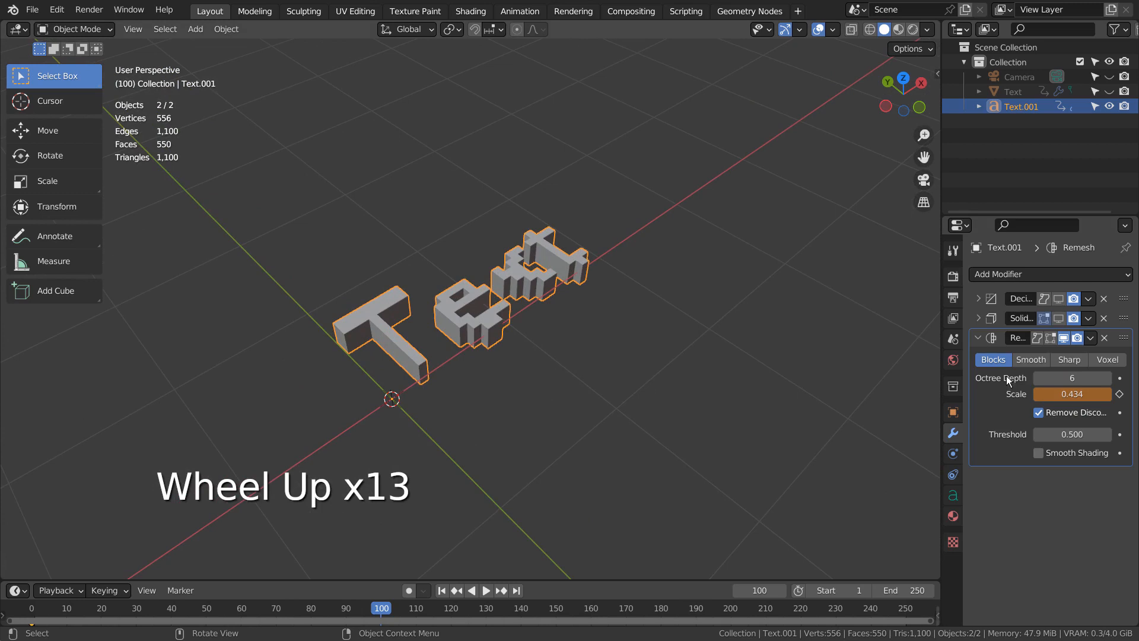
pyautogui.click(1078, 396)
pyautogui.write('1')
pyautogui.press('Return')
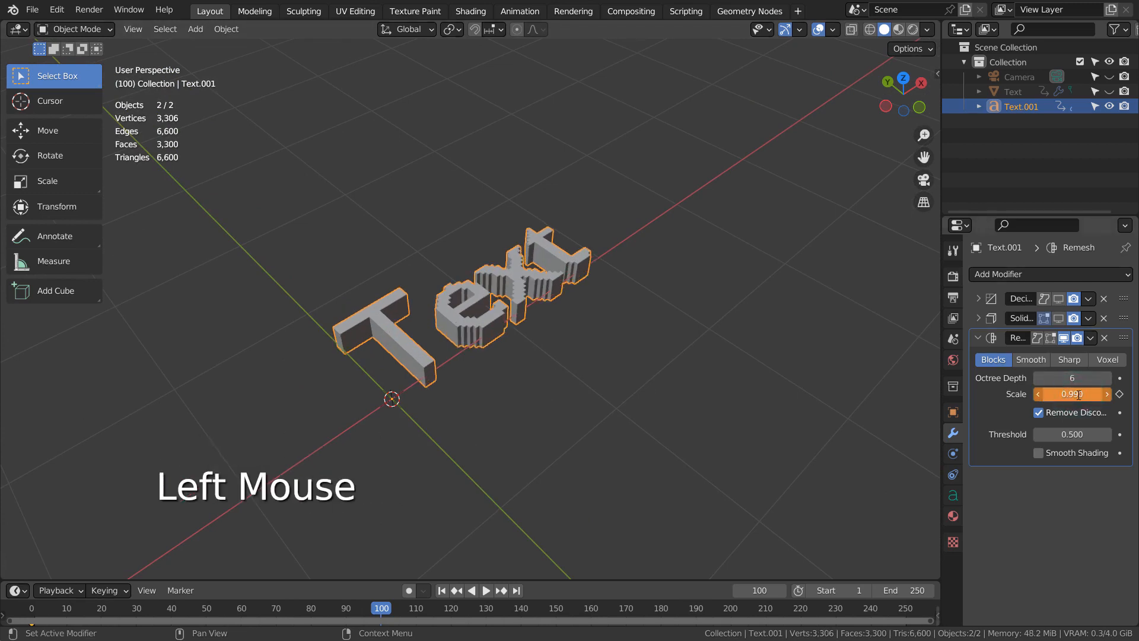
pyautogui.press('i')
# - Play the extruded text's blocky reveal from the first frame and stop it once the letters have formed
pyautogui.click(445, 590)
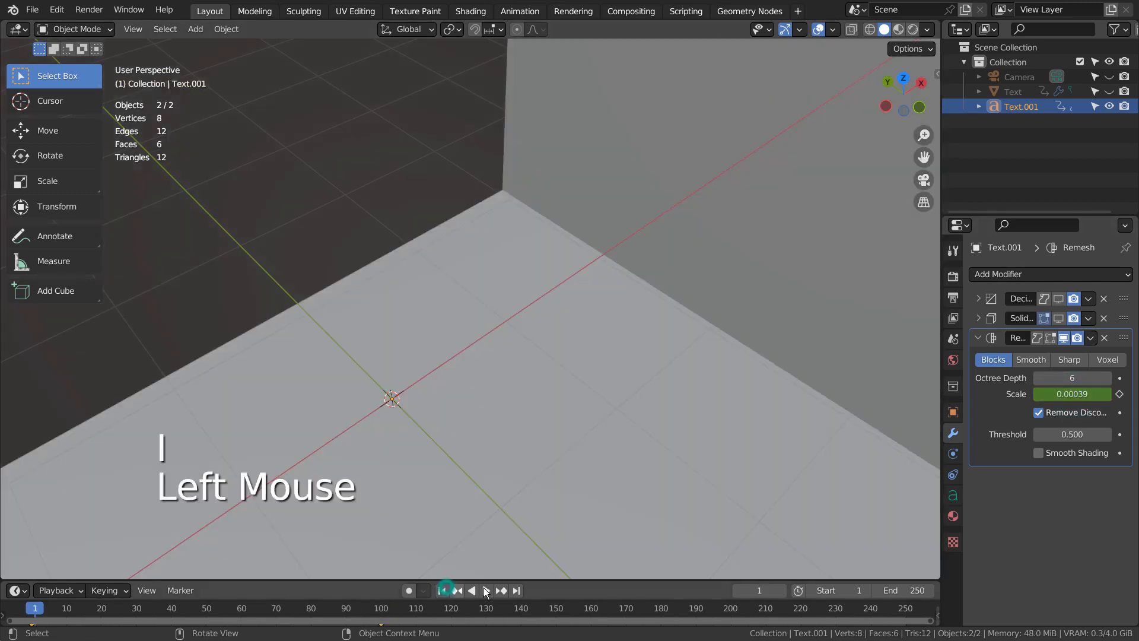
pyautogui.click(487, 590)
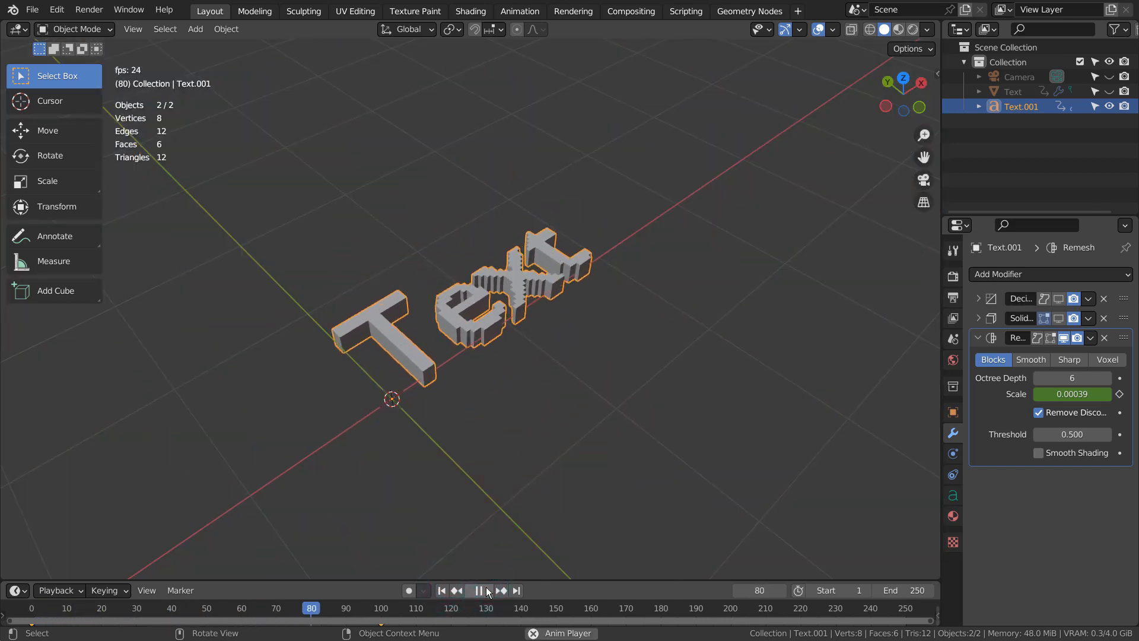
pyautogui.click(486, 590)
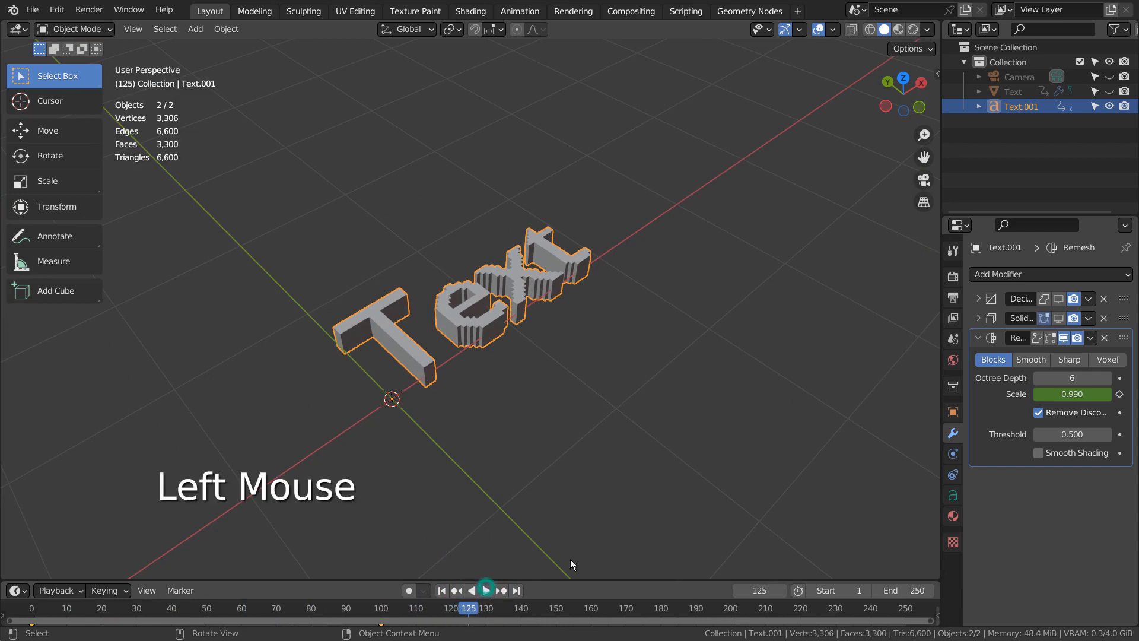
# - Remove the Solidify and Decimate modifiers from the extruded text object, keeping only Remesh
pyautogui.click(1104, 317)
pyautogui.click(1104, 299)
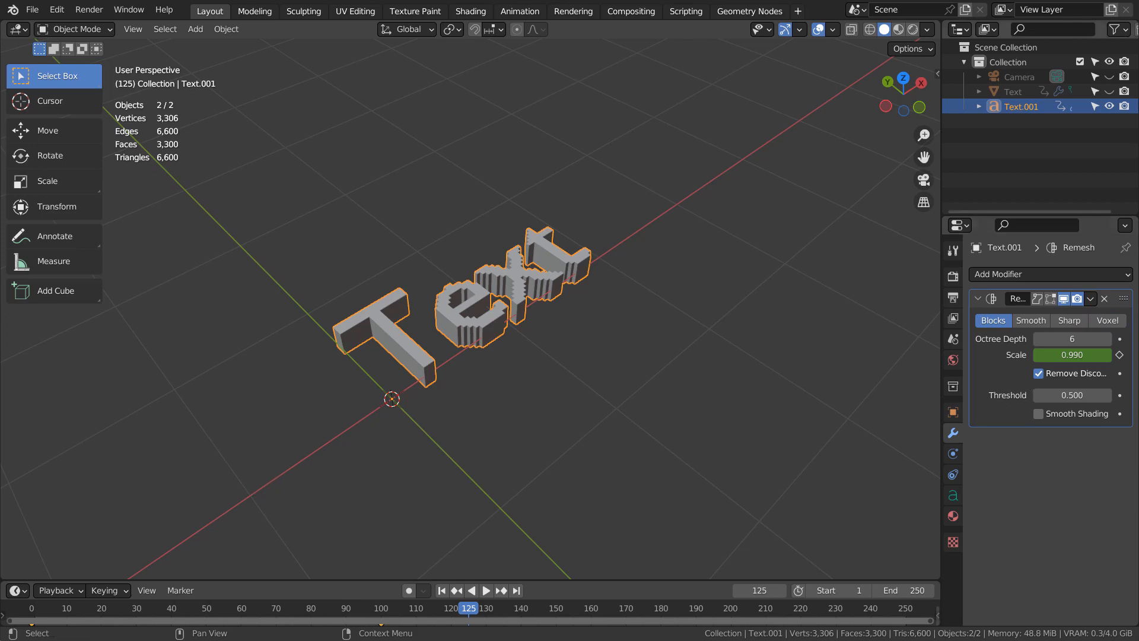
# - Hide Text.001, show the original Text mesh, and enable its Remesh and Solidify modifiers in the viewport
pyautogui.click(1109, 106)
pyautogui.click(1110, 92)
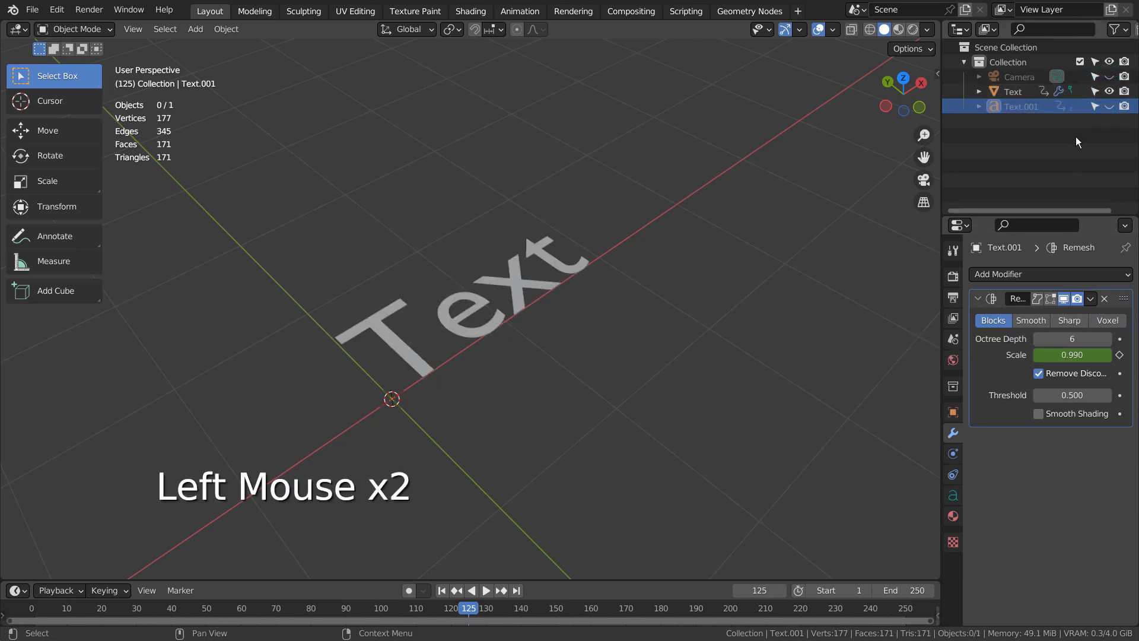
pyautogui.click(1020, 91)
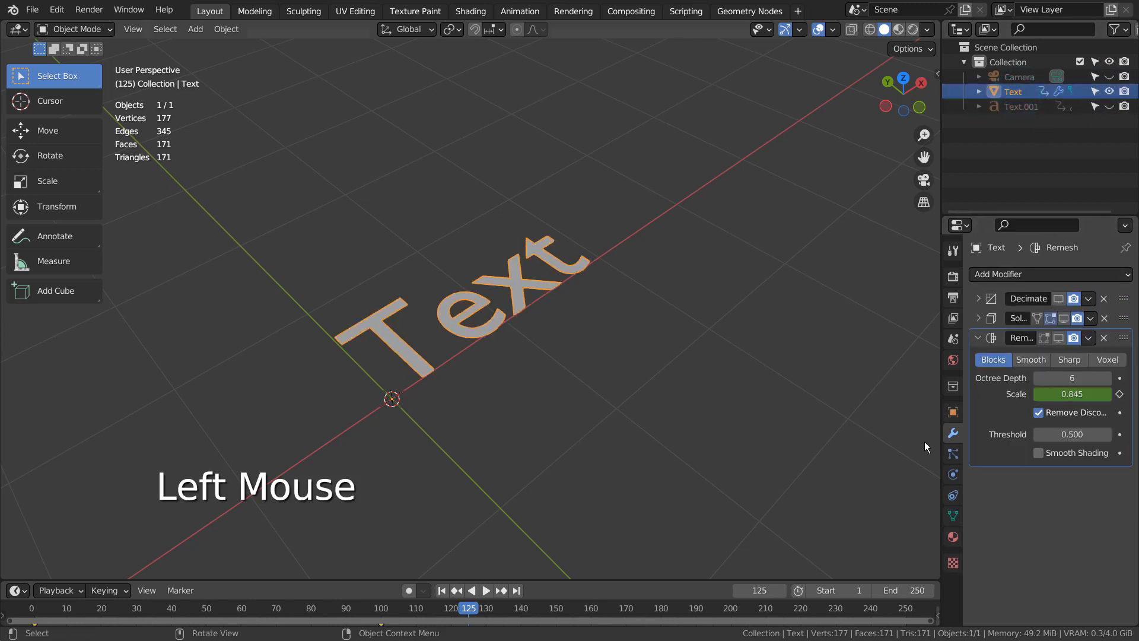
pyautogui.click(1059, 338)
pyautogui.click(1062, 318)
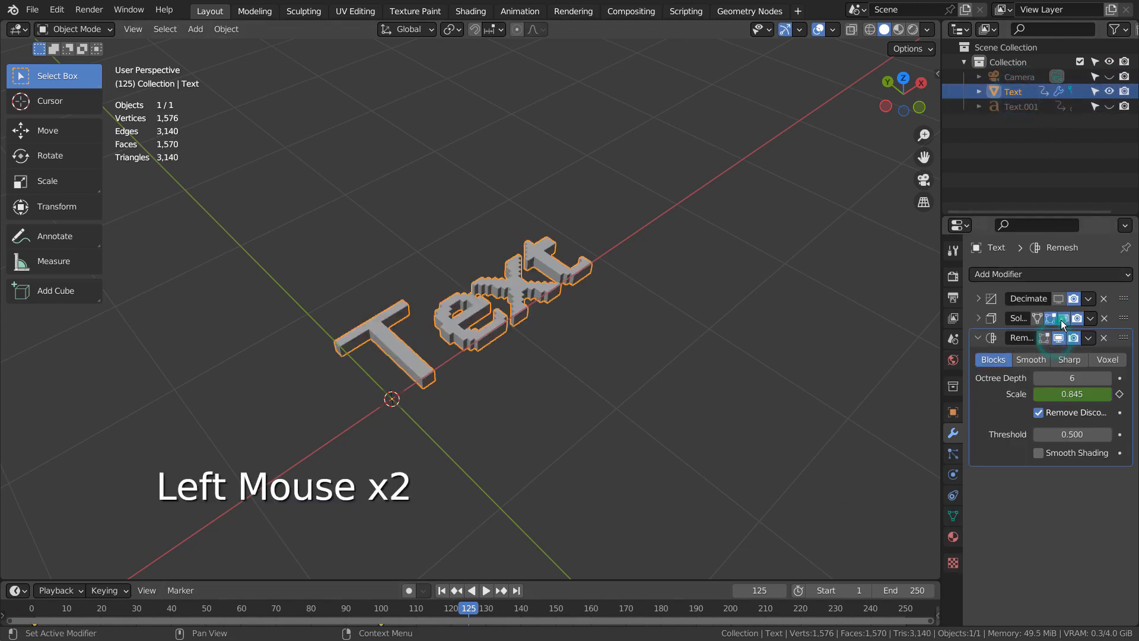
# - Play the original Text mesh's reveal from the first frame, stop it and inspect the deselected letters from a different angle
pyautogui.click(442, 590)
pyautogui.click(486, 590)
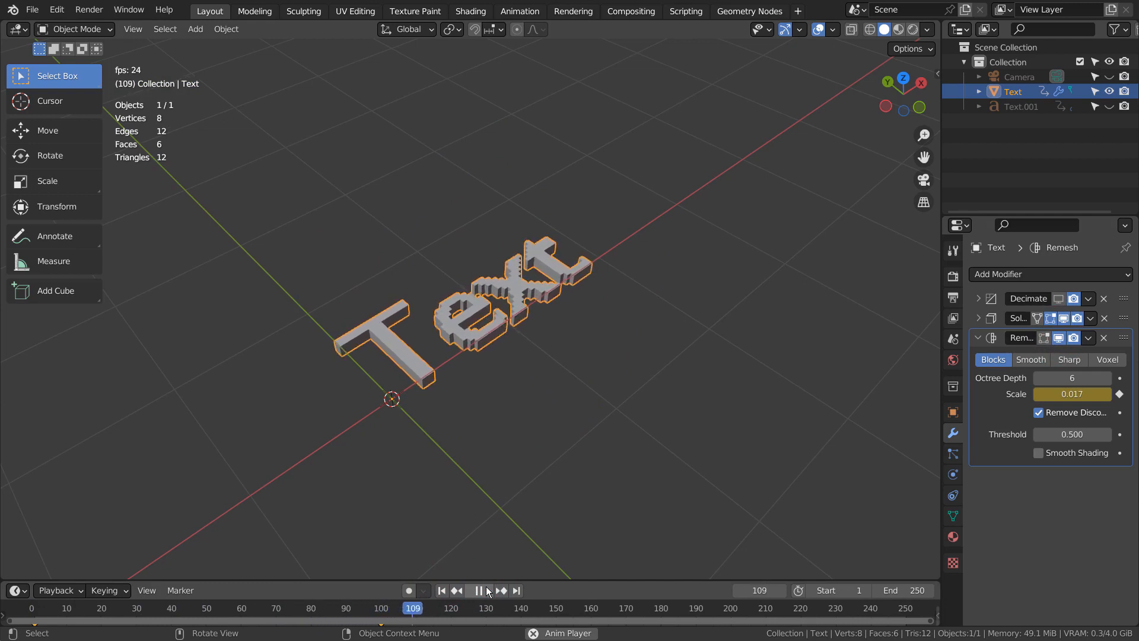
pyautogui.click(487, 591)
pyautogui.click(567, 404)
pyautogui.moveTo(567, 404); pyautogui.dragTo(546, 358, button='middle')
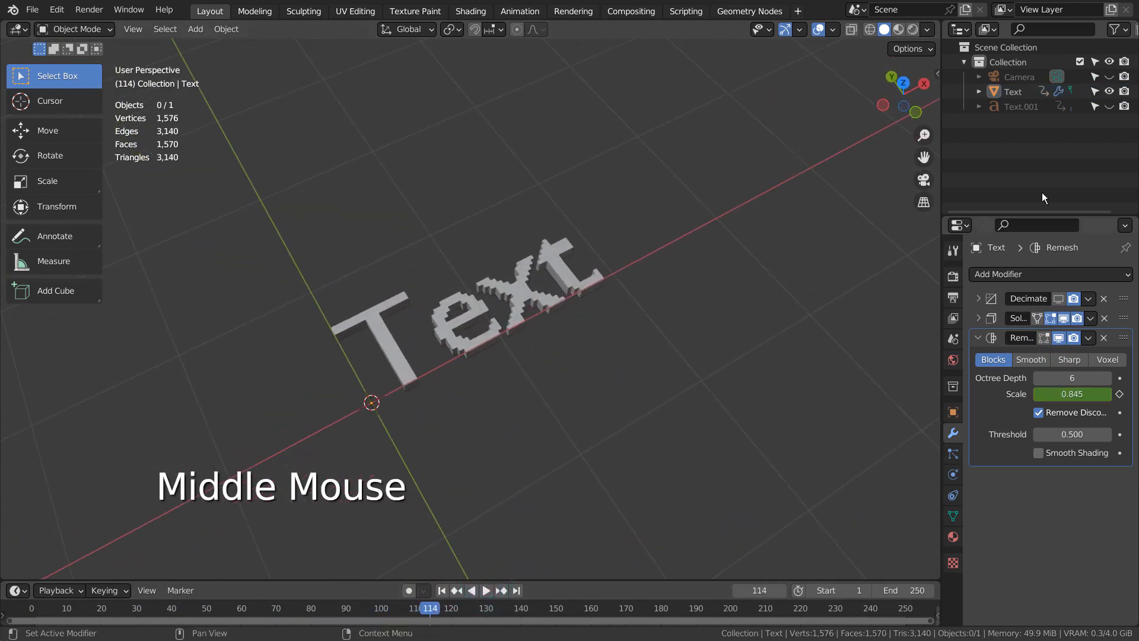
# - Make both text objects visible and move the extruded Text.001 along the Y axis, clear of the original Text mesh
pyautogui.click(1109, 92)
pyautogui.click(1109, 107)
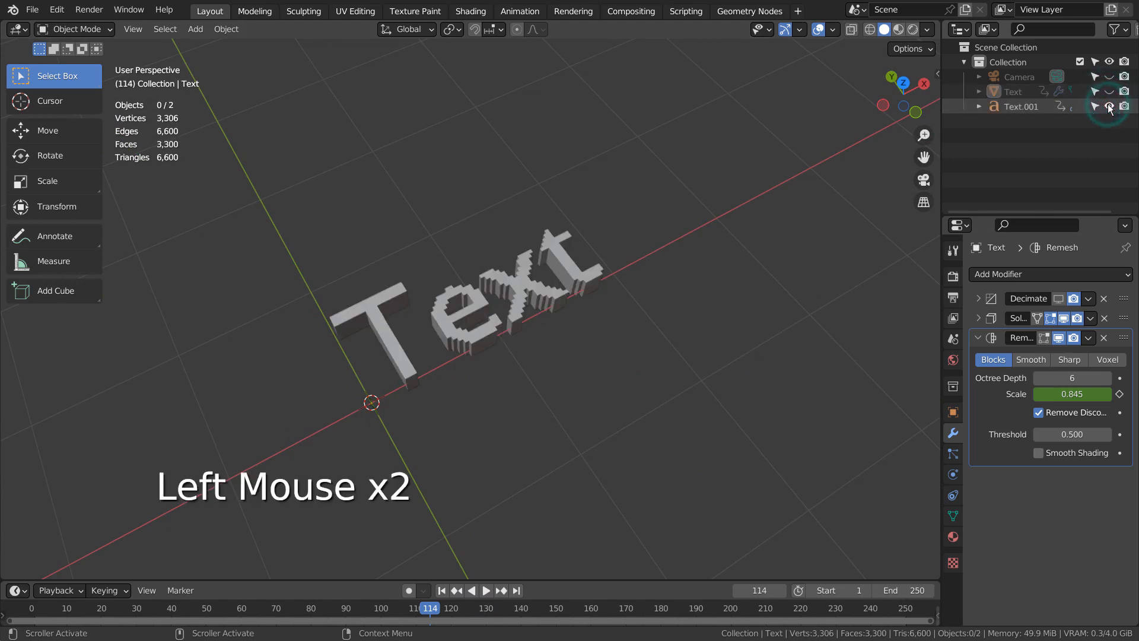
pyautogui.click(1109, 92)
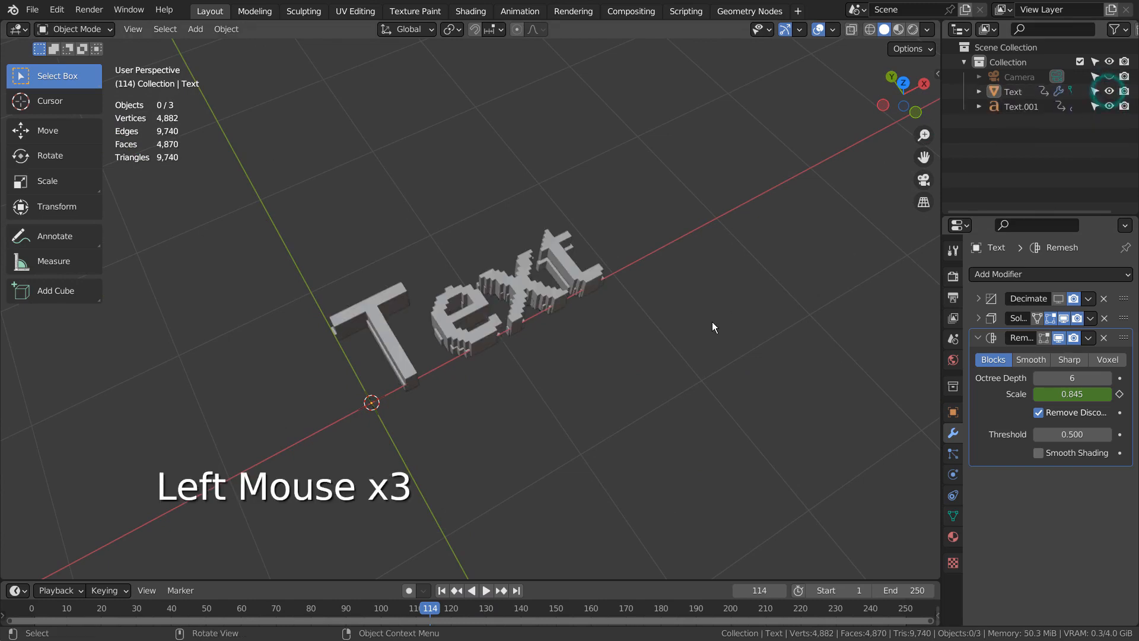
pyautogui.click(571, 318)
pyautogui.press('g')
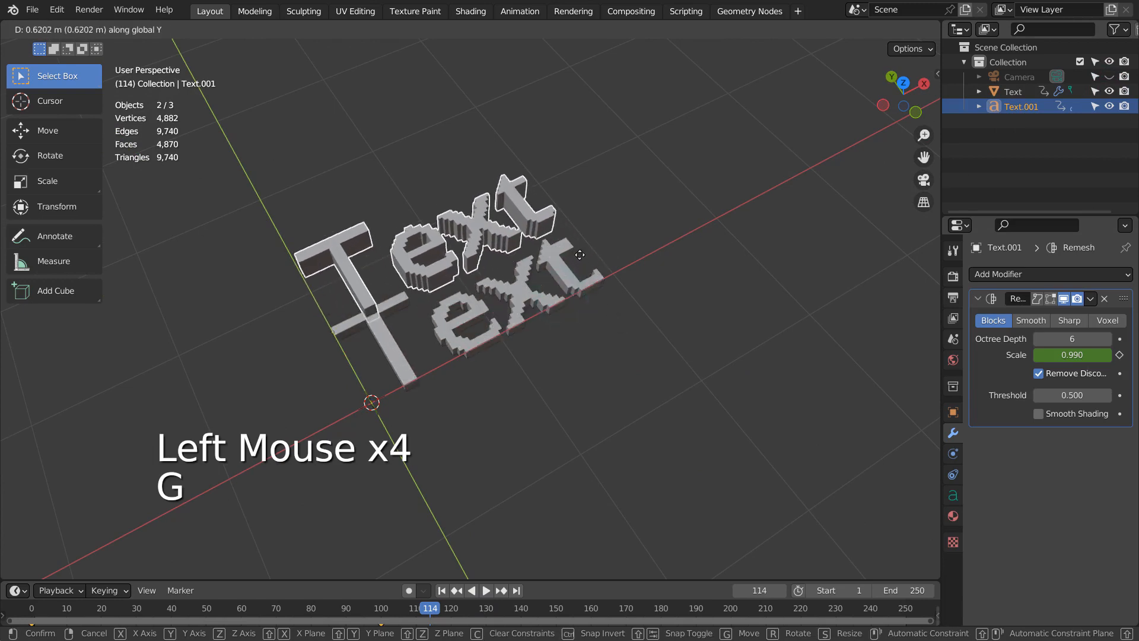
pyautogui.click(557, 227)
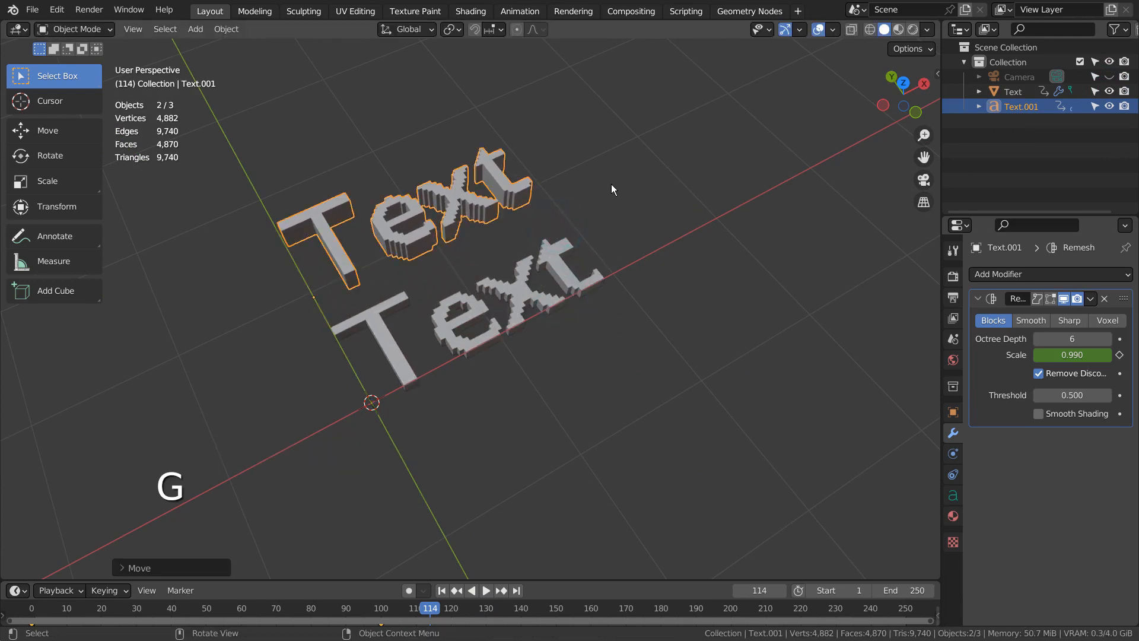
# - Increase the Solidify Thickness of the original Text mesh to 0.329 m and deselect it
pyautogui.moveTo(439, 276); pyautogui.dragTo(509, 227, button='middle')
pyautogui.scroll(3, 454, 262)
pyautogui.click(513, 250)
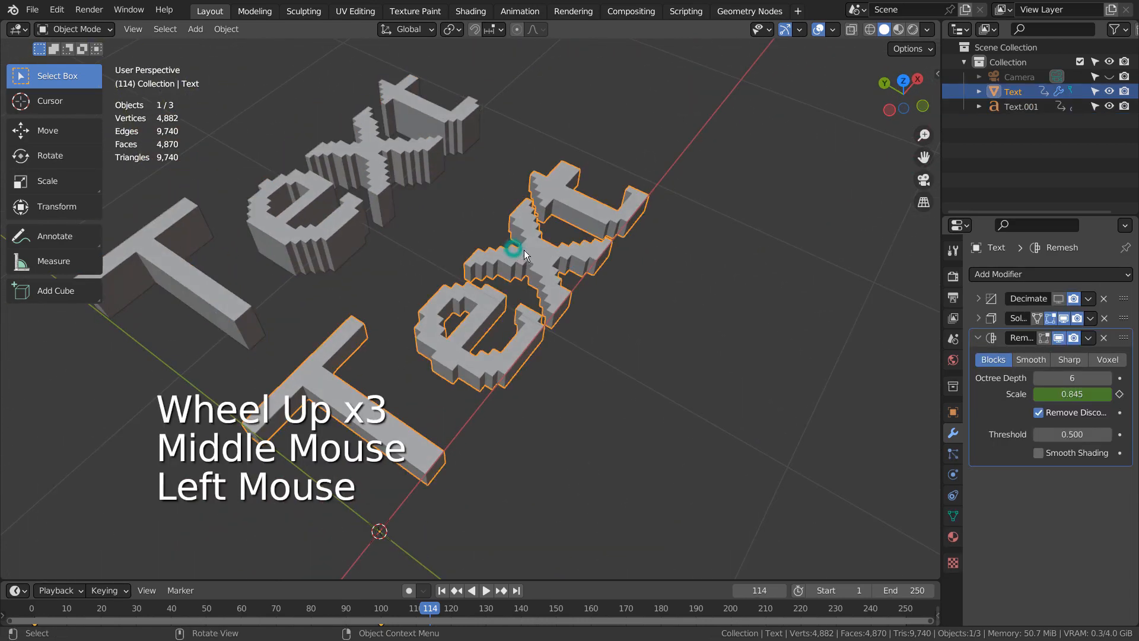
pyautogui.click(979, 318)
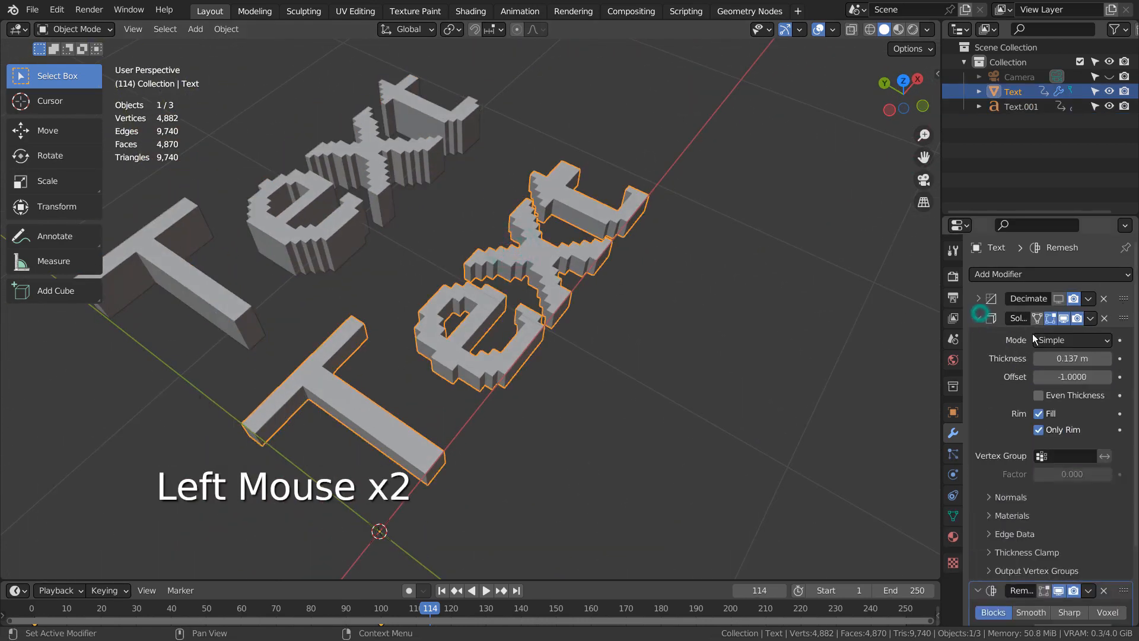
pyautogui.keyDown('shift'); pyautogui.moveTo(1073, 358); pyautogui.dragTo(1095, 358); pyautogui.keyUp('shift')
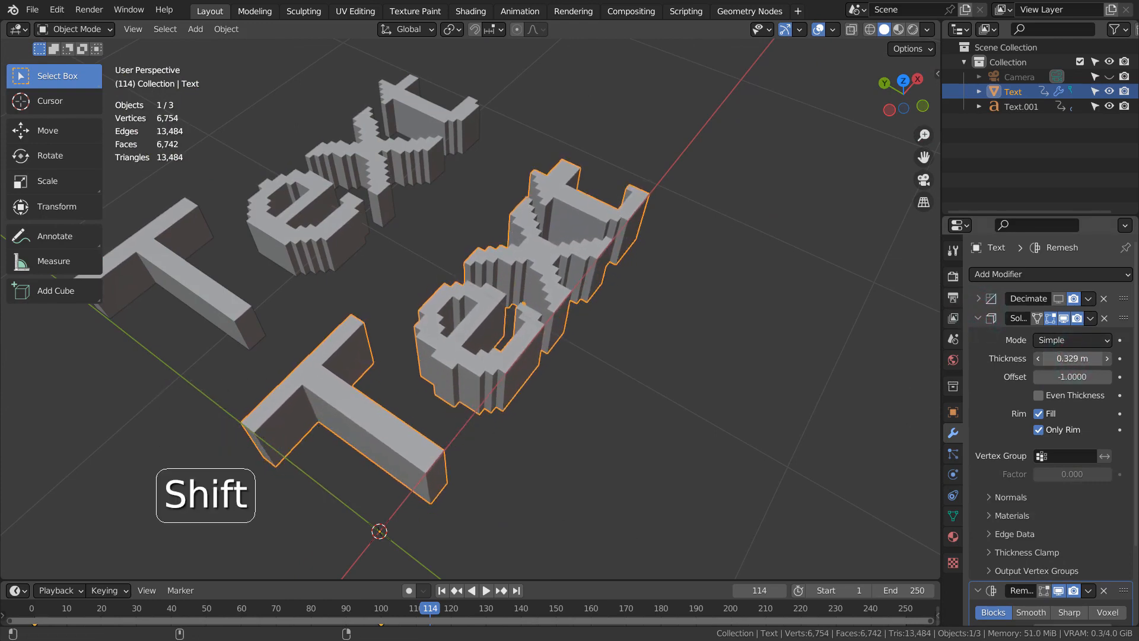
pyautogui.moveTo(658, 392); pyautogui.dragTo(647, 422, button='middle')
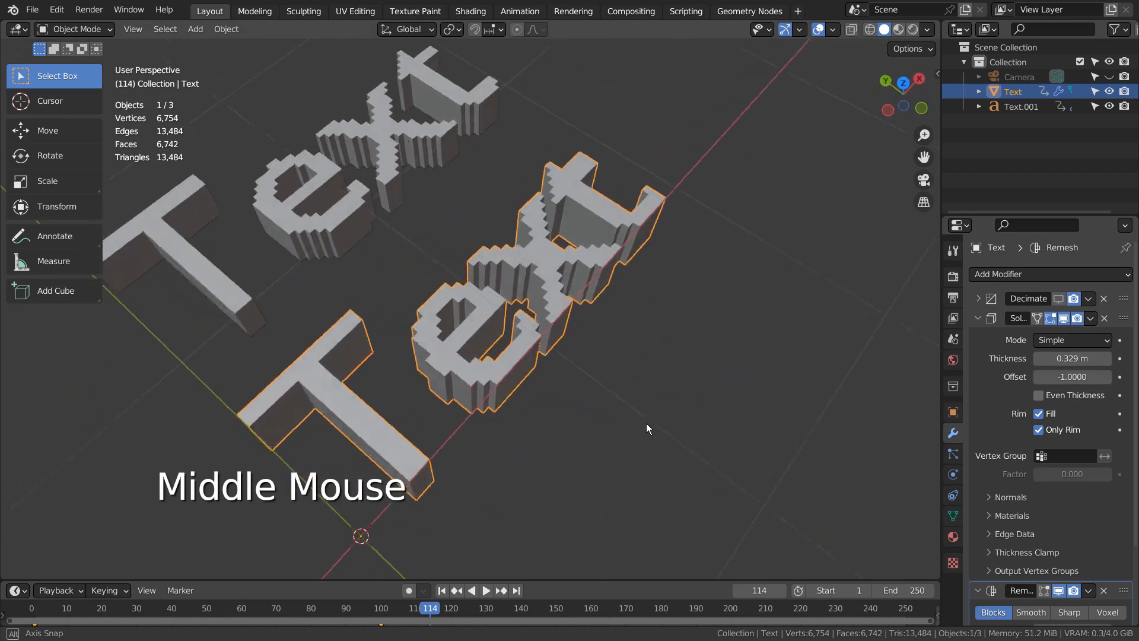
pyautogui.click(652, 415)
# - Hide the extruded Text.001 and leave only the original Text mesh visible in the viewport
pyautogui.moveTo(682, 364); pyautogui.dragTo(745, 355, button='middle')
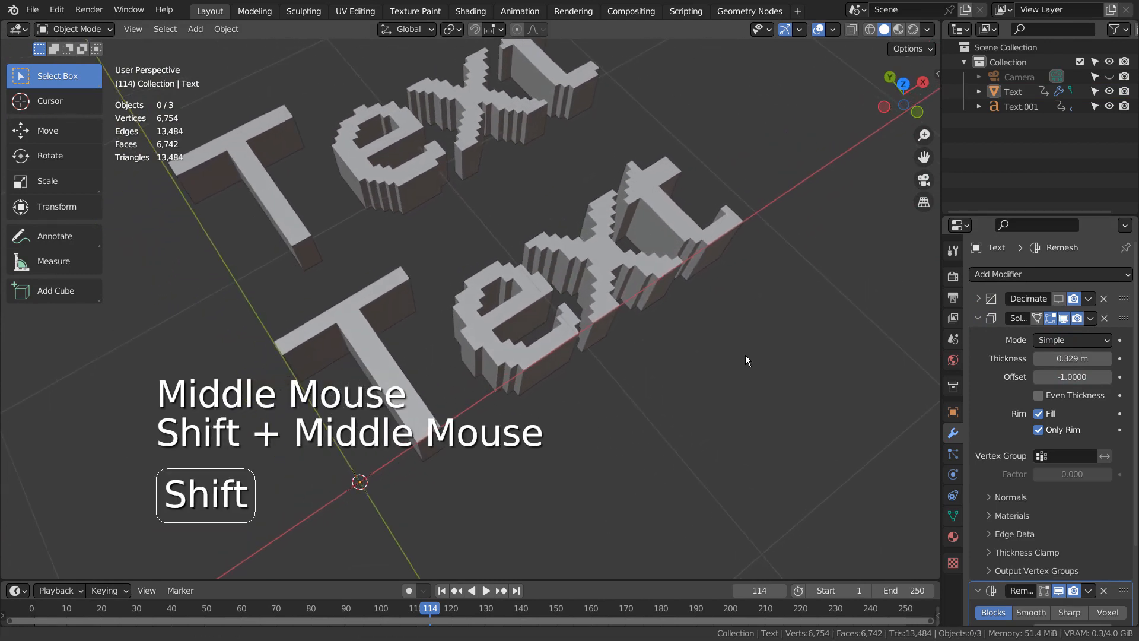
pyautogui.click(1109, 92)
pyautogui.click(1108, 92)
pyautogui.click(1109, 107)
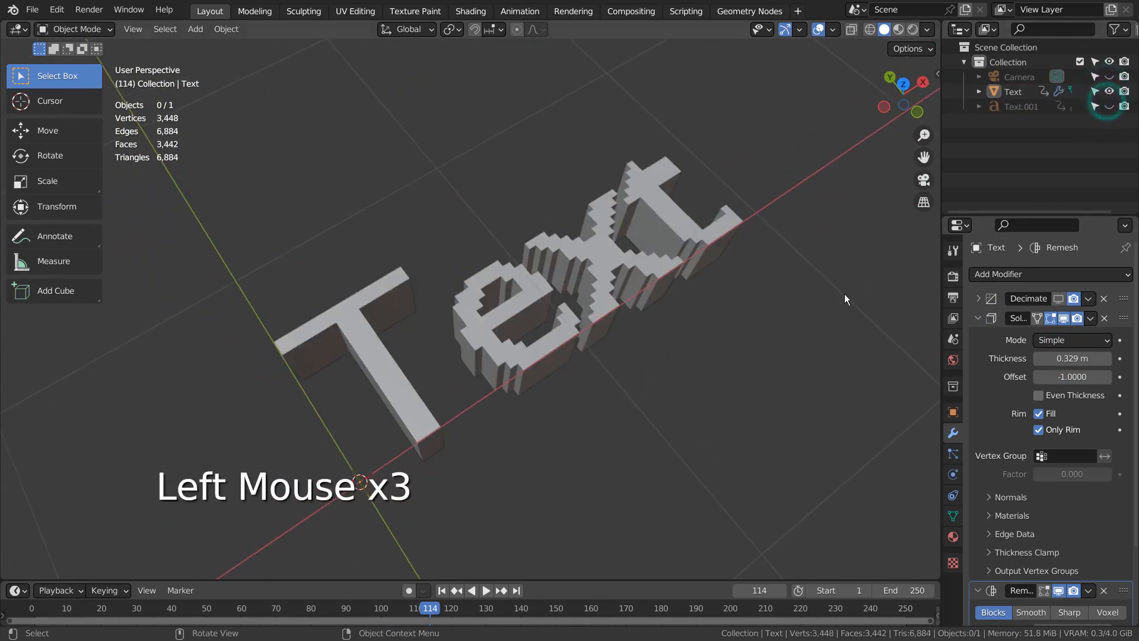
pyautogui.keyDown('shift'); pyautogui.moveTo(845, 294); pyautogui.dragTo(753, 356, button='middle'); pyautogui.keyUp('shift')
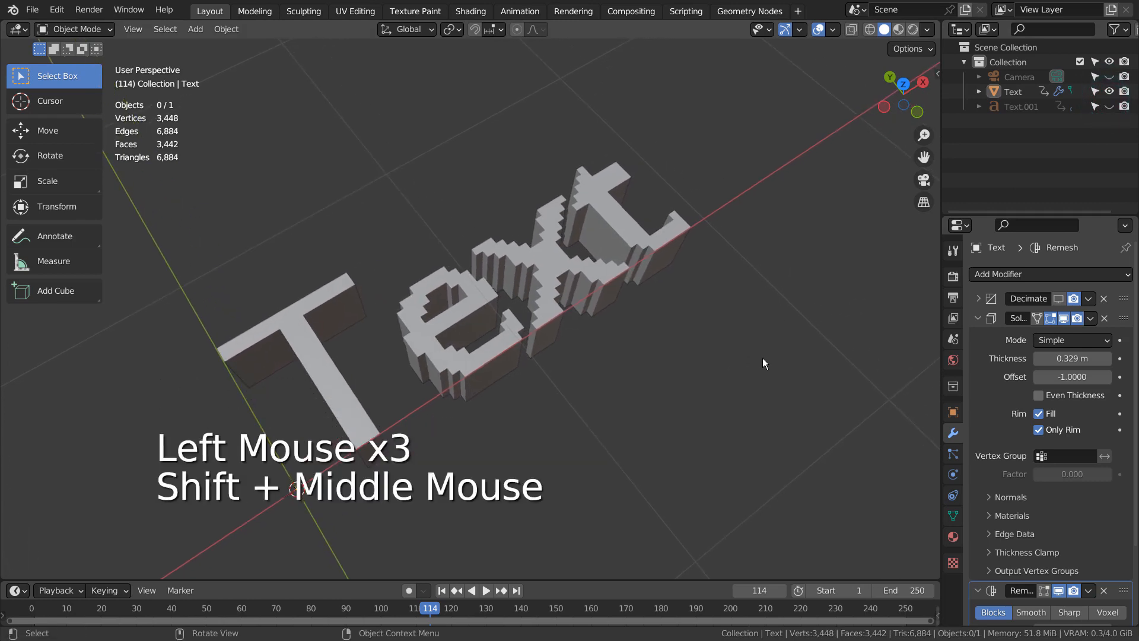